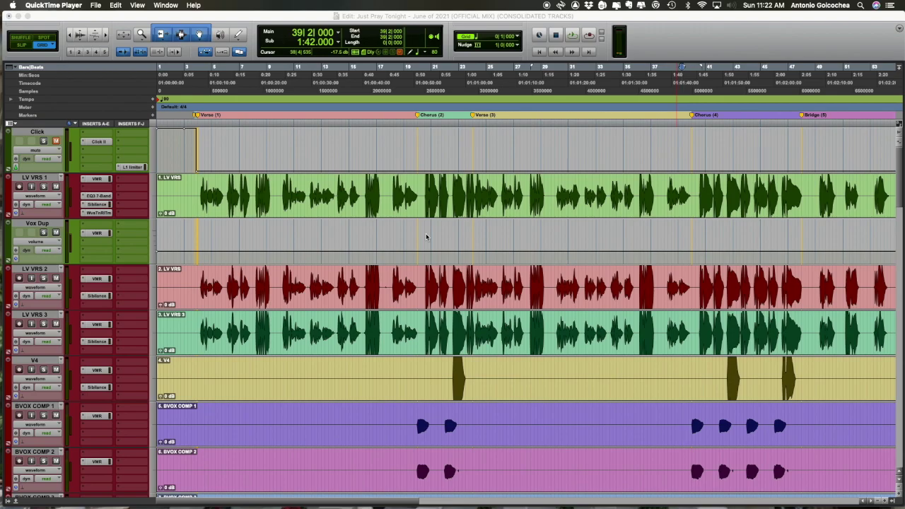
# Select the five drum tracks, from the kick through the room track, in the Mix window
pyautogui.scroll(-15, 426, 237)
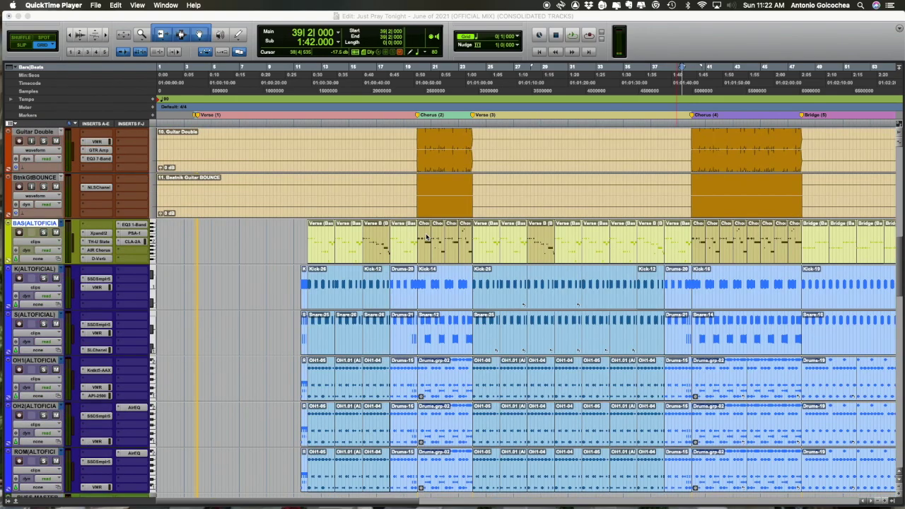
pyautogui.scroll(-5, 426, 236)
pyautogui.scroll(5, 426, 237)
pyautogui.click(198, 278)
pyautogui.scroll(-1, 200, 284)
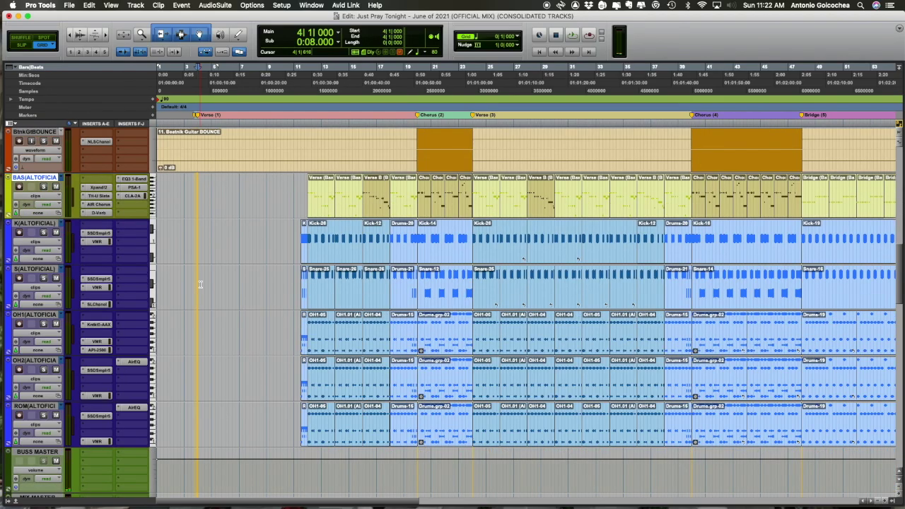
pyautogui.press('super+equal')
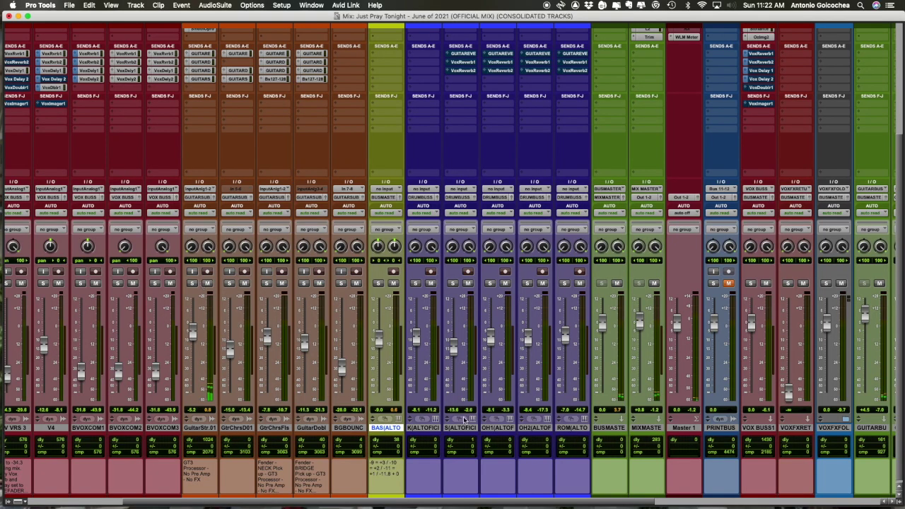
pyautogui.click(421, 428)
pyautogui.keyDown('shift'); pyautogui.click(569, 428); pyautogui.keyUp('shift')
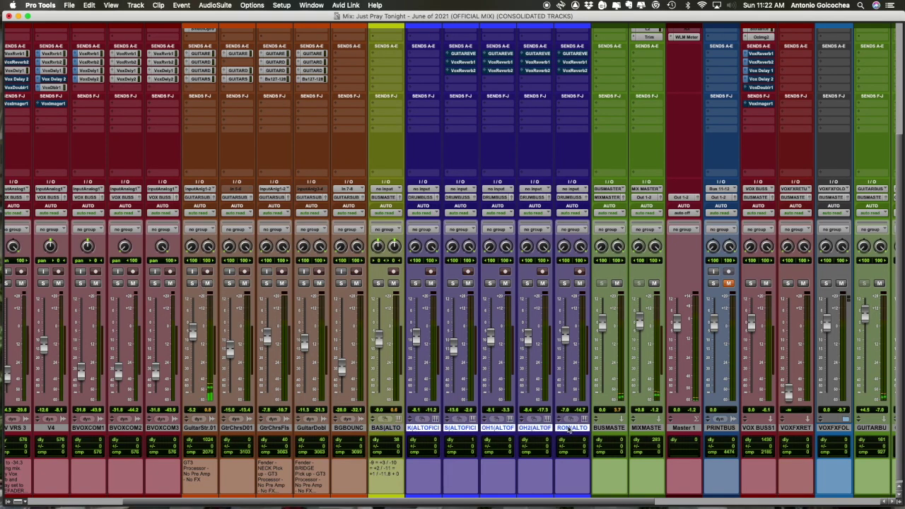
# Review the inserts, sends and faders on the drum channels, and return to the Edit window
pyautogui.scroll(4, 564, 430)
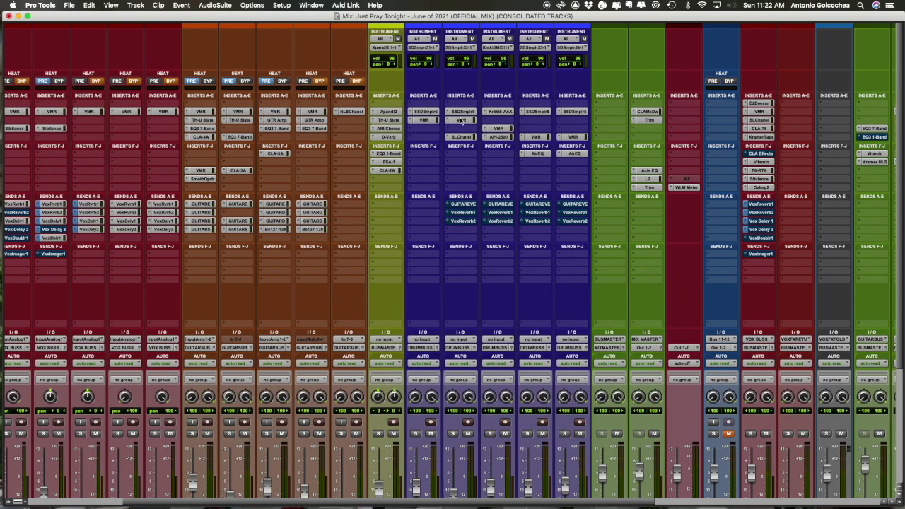
pyautogui.scroll(-4, 463, 249)
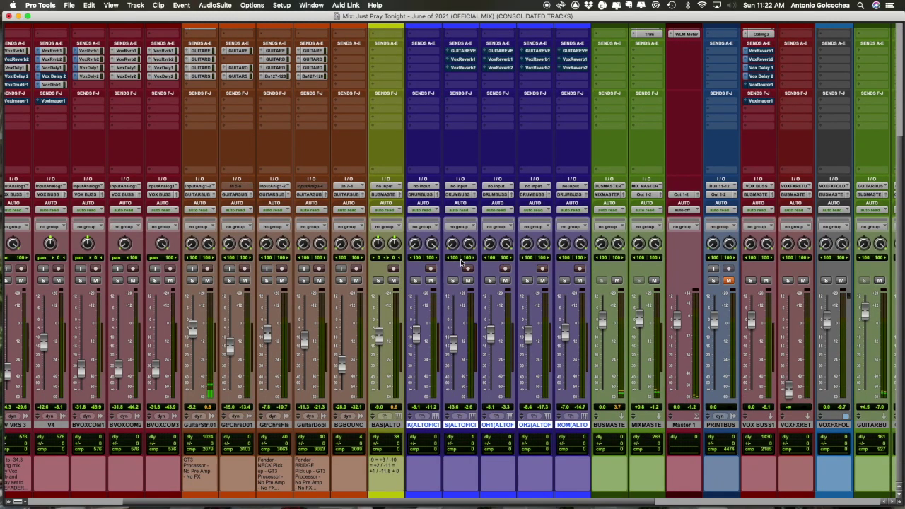
pyautogui.press('super+equal')
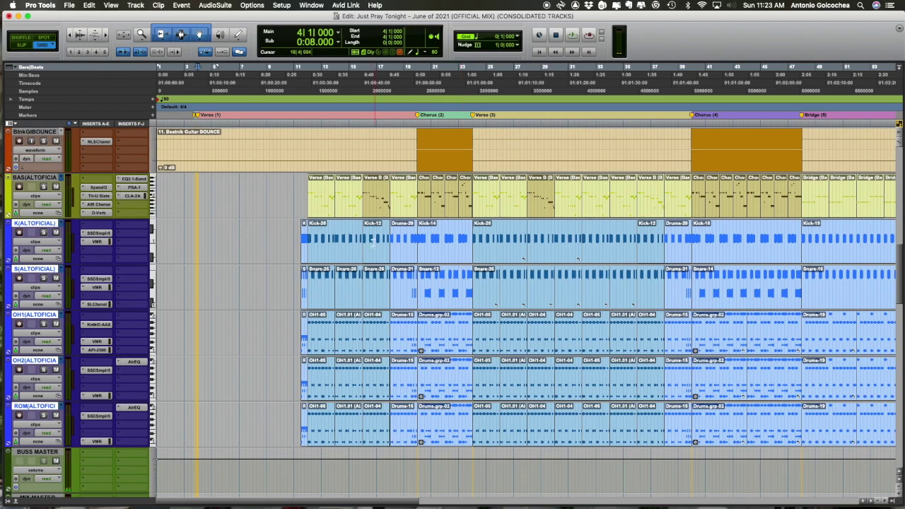
# Move the edit cursor to the start of the first drum clip and look through the drum arrangement across the song
pyautogui.press('Tab')
pyautogui.hscroll(5, 240, 237)
pyautogui.hscroll(8, 244, 239)
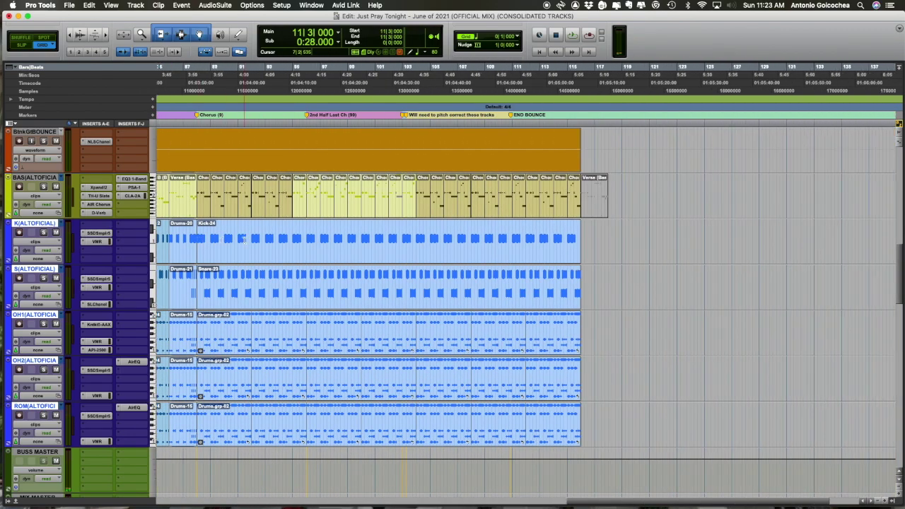
pyautogui.hscroll(-12, 245, 239)
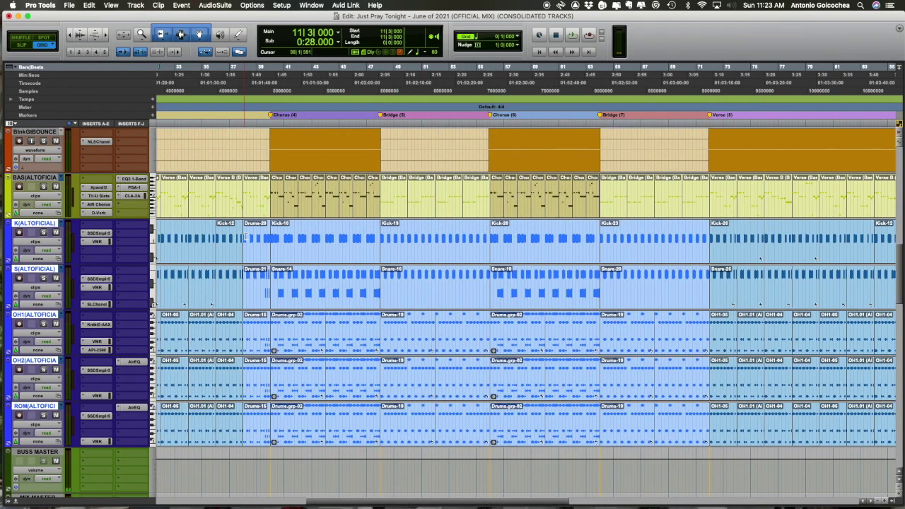
# Check the drum channels' inserts and input/output routing in the Mix window, and return to the Edit window
pyautogui.press('super+equal')
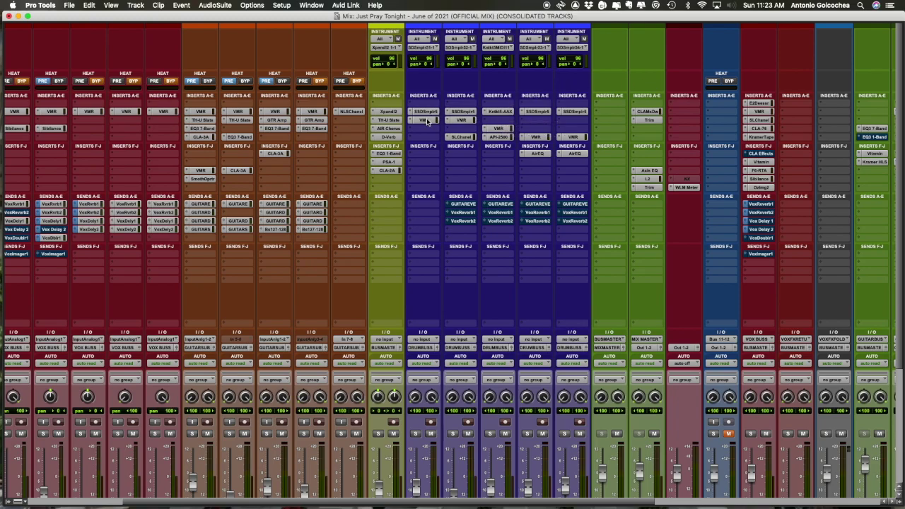
pyautogui.scroll(-5, 425, 125)
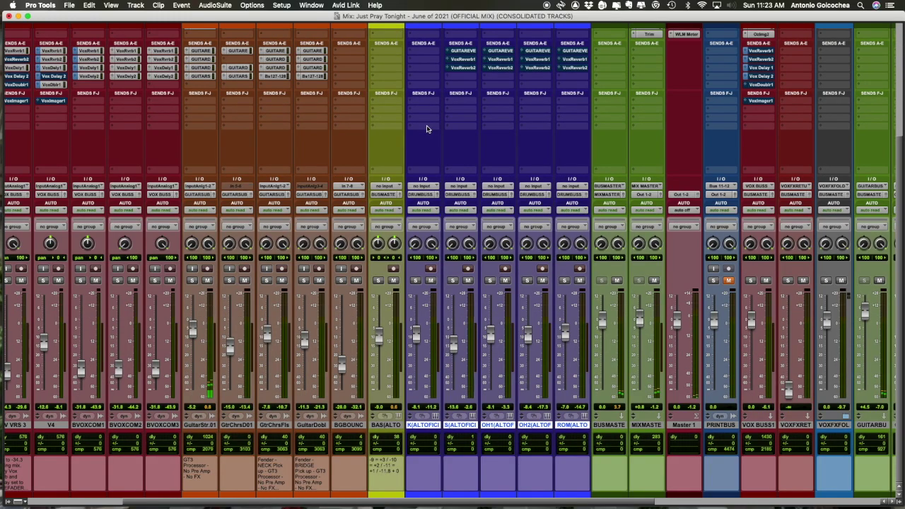
pyautogui.click(431, 186)
pyautogui.press('super+equal')
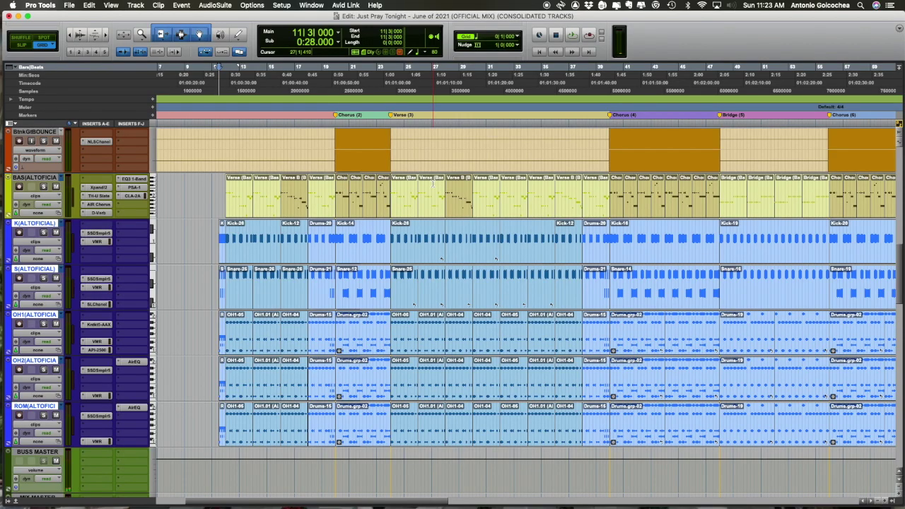
# Recall memory location 2 at the Chorus (2) marker, play the song from there, and stop
pyautogui.press('KP_Decimal')
pyautogui.press('2')
pyautogui.press('KP_Decimal')
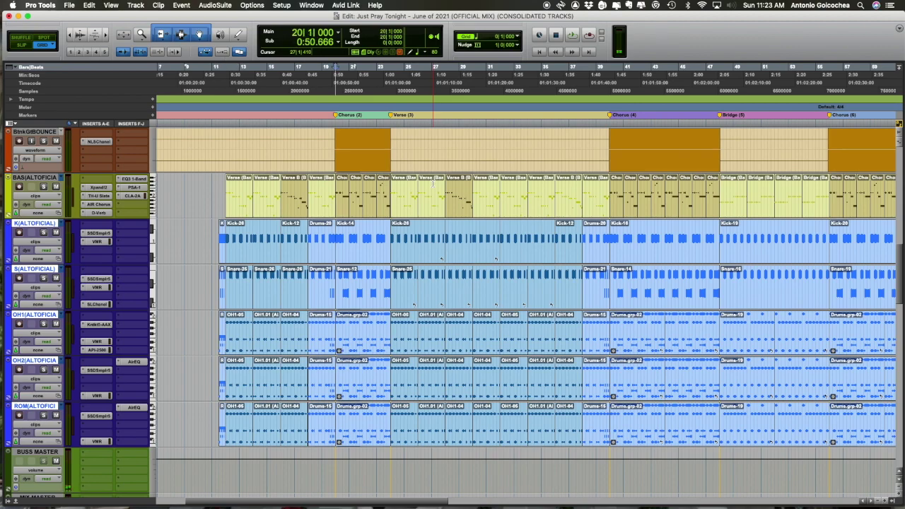
pyautogui.press('space')
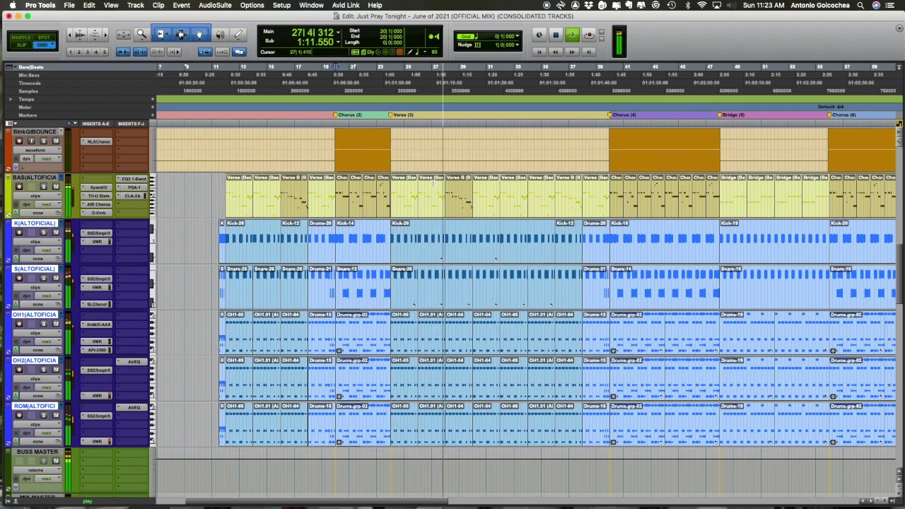
pyautogui.press('space')
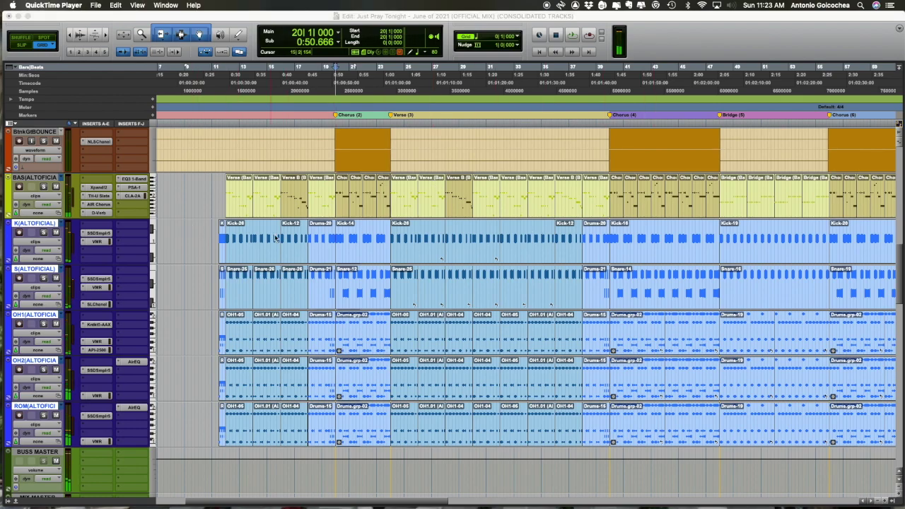
# Inspect the Virtual Mix Rack modules on the kick track and close the plug-in
pyautogui.click(103, 243)
pyautogui.click(104, 243)
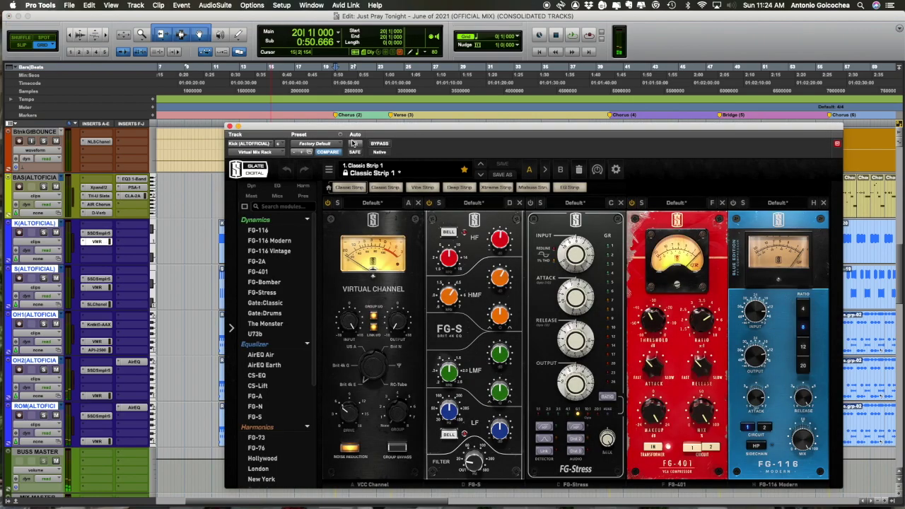
pyautogui.moveTo(371, 130); pyautogui.dragTo(328, 87)
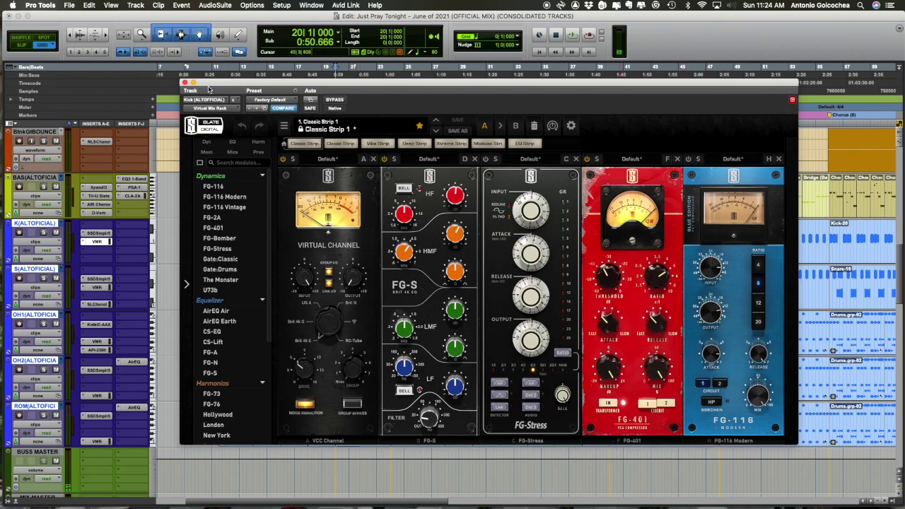
pyautogui.click(185, 83)
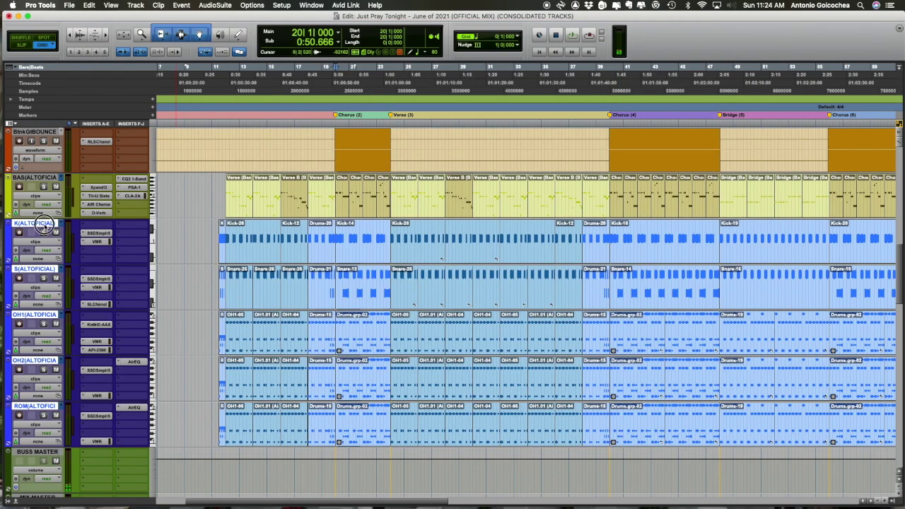
# Solo the kick track and play it from the start of its first clip
pyautogui.doubleClick(39, 224)
pyautogui.click(472, 253)
pyautogui.click(43, 231)
pyautogui.click(158, 228)
pyautogui.click(167, 231)
pyautogui.press('Tab')
pyautogui.press('space')
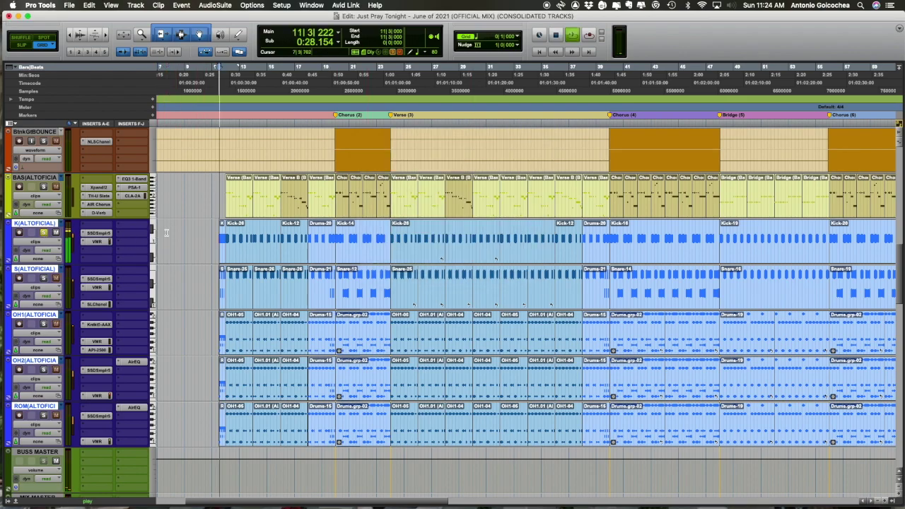
# Check the soloed kick's levels across the mixer channels and buses, and return to the Edit window
pyautogui.press('super+equal')
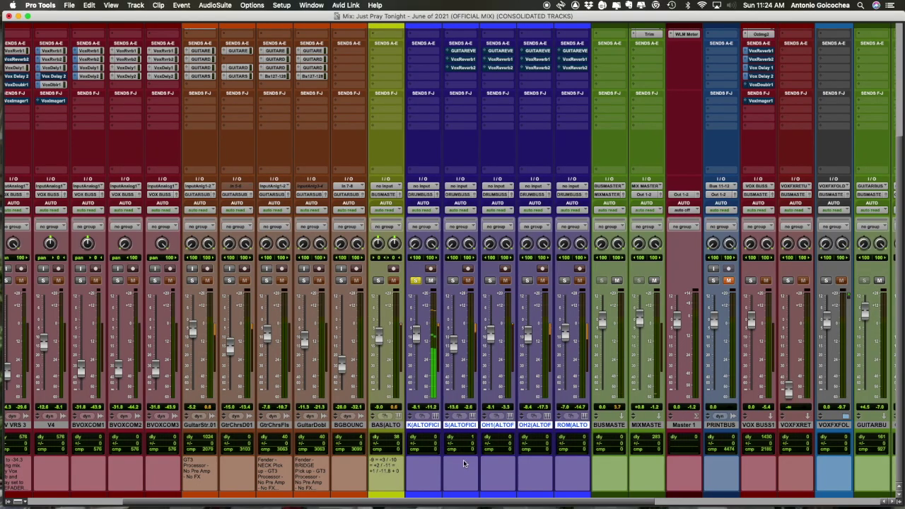
pyautogui.hscroll(10, 391, 336)
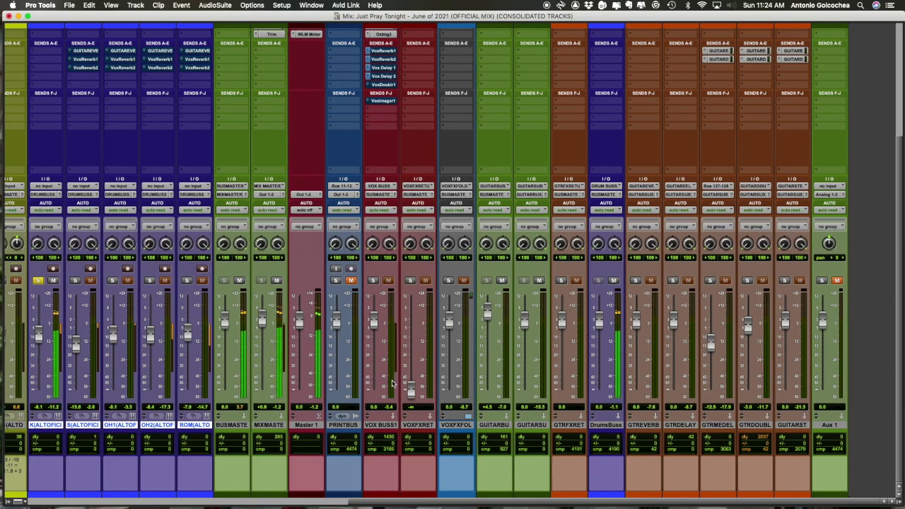
pyautogui.hscroll(-8, 386, 453)
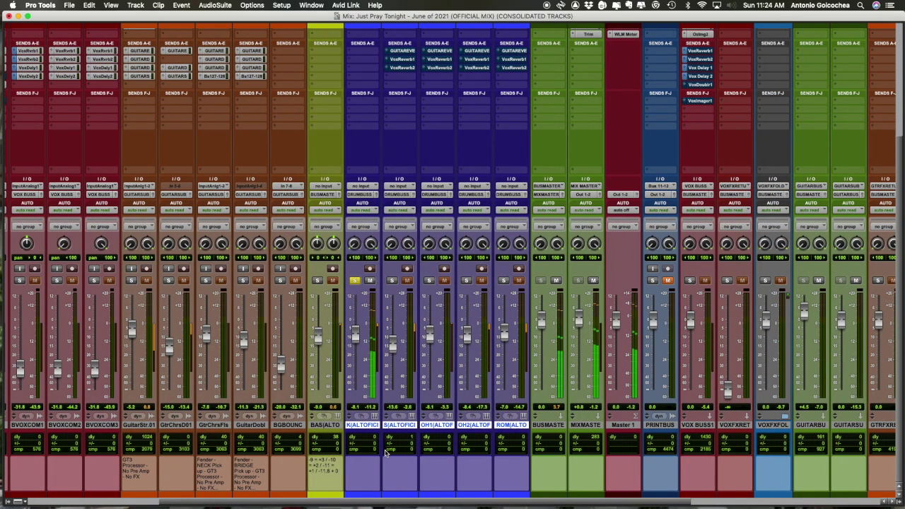
pyautogui.press('super+equal')
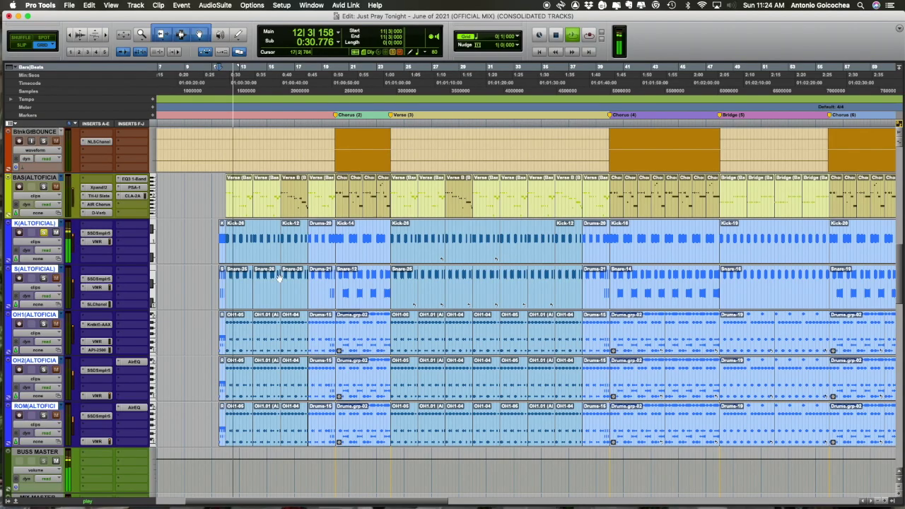
# Switch the solo from the kick to the snare track and play it while viewing the mixer
pyautogui.click(43, 232)
pyautogui.press('space')
pyautogui.click(43, 278)
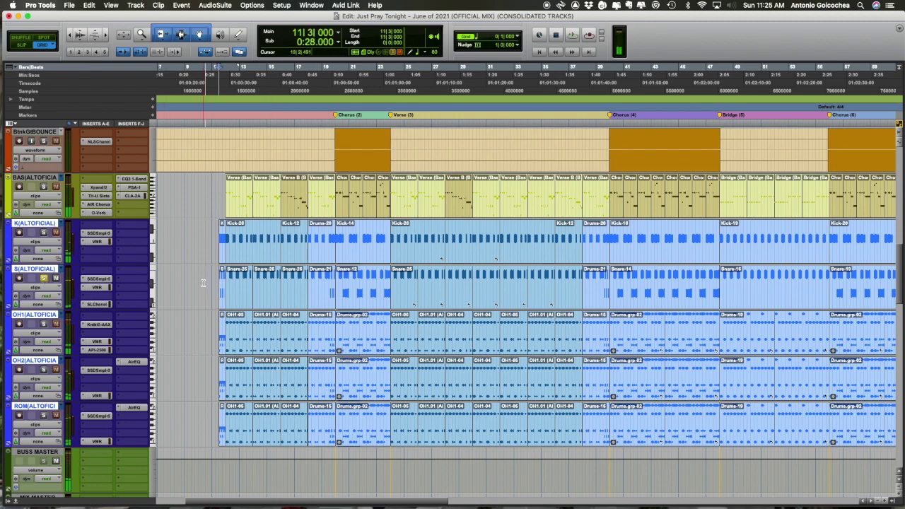
pyautogui.press('space')
pyautogui.press('super+equal')
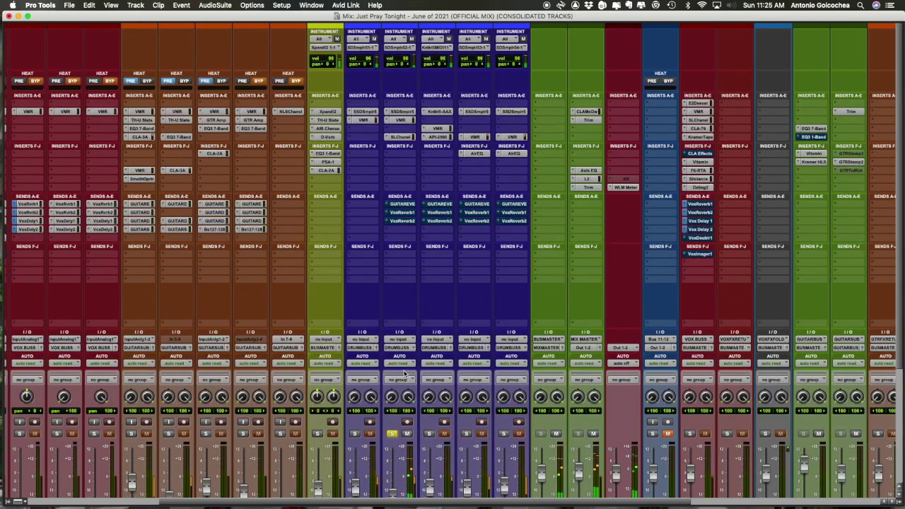
# Inspect the settings of the snare's VMR and SSLChannel plug-ins, closing each one
pyautogui.click(404, 120)
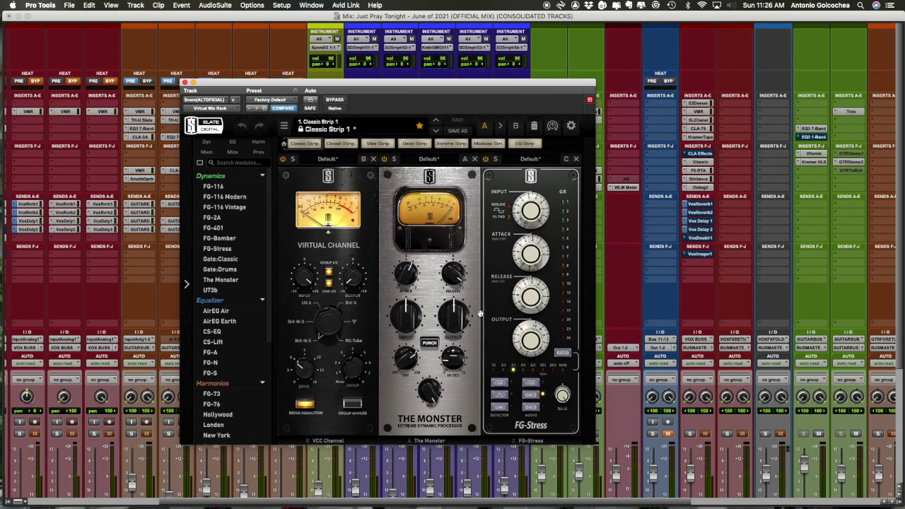
pyautogui.click(184, 83)
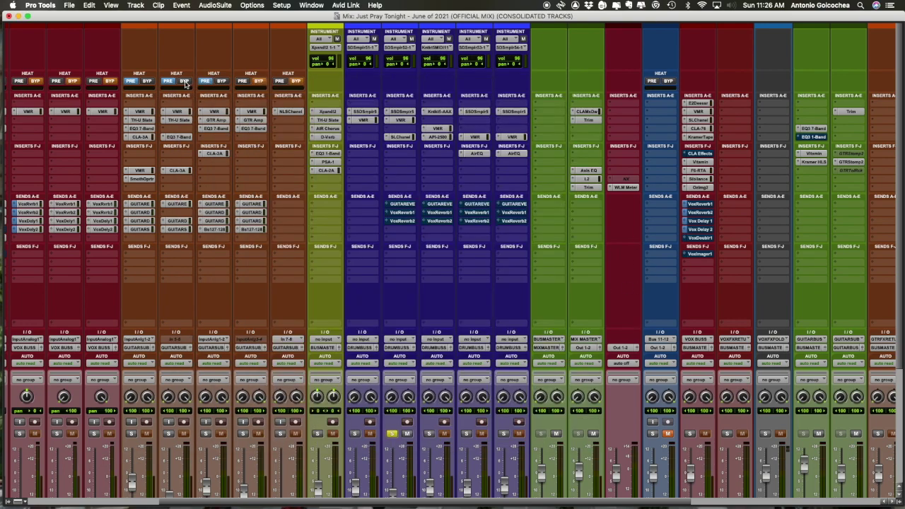
pyautogui.click(403, 137)
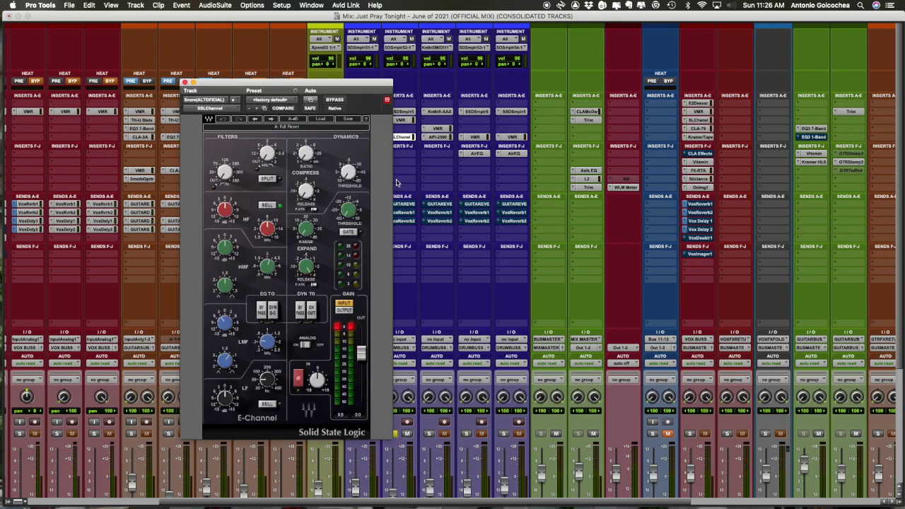
pyautogui.scroll(-3, 407, 210)
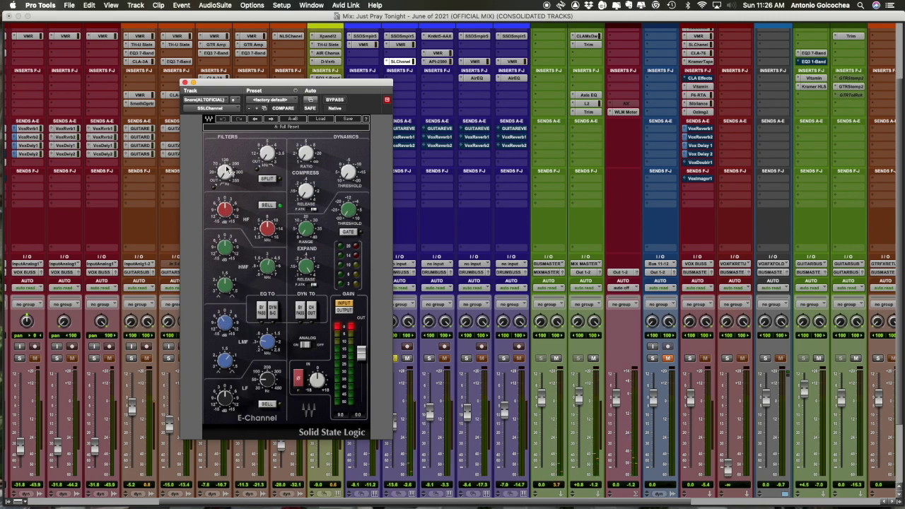
pyautogui.click(185, 83)
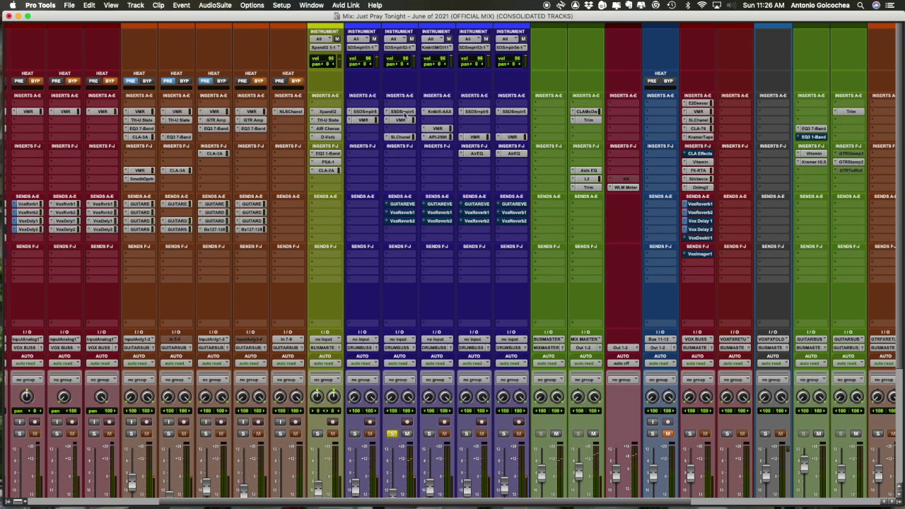
# Unsolo the snare and solo the OH1 overhead track
pyautogui.scroll(-5, 393, 134)
pyautogui.click(392, 281)
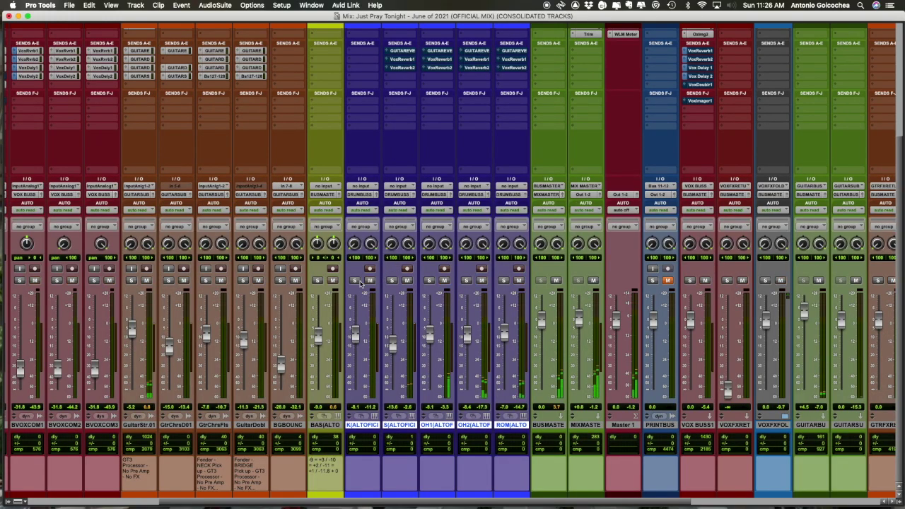
pyautogui.click(429, 282)
pyautogui.scroll(5, 431, 285)
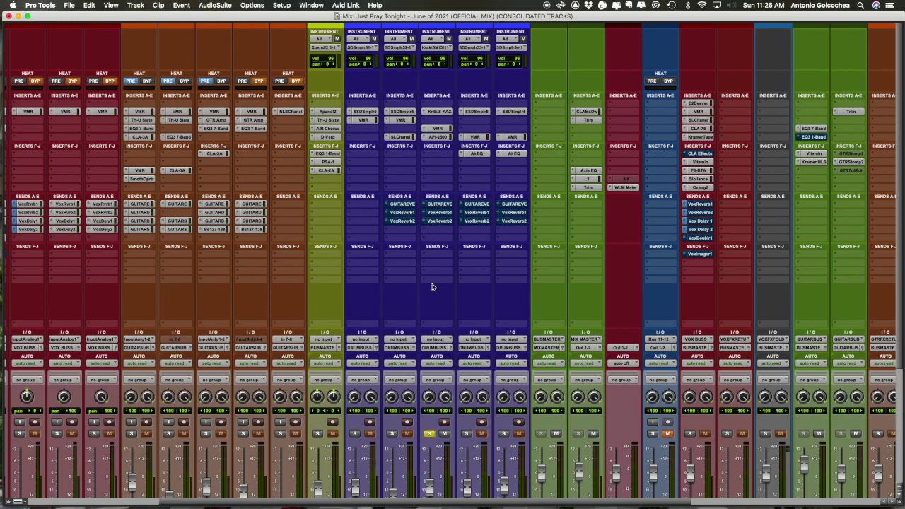
# Inspect the settings of the OH1 track's VMR and API-2500 plug-ins, closing each one
pyautogui.click(439, 128)
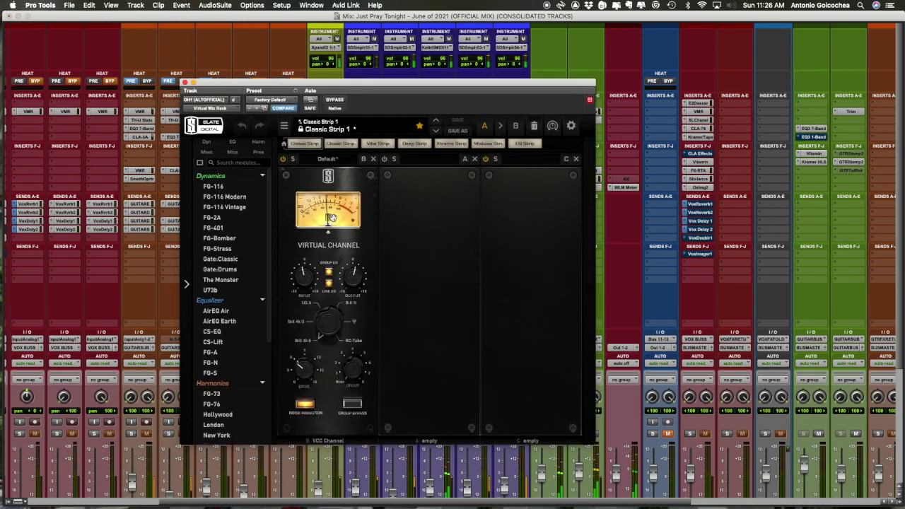
pyautogui.click(185, 82)
pyautogui.click(439, 137)
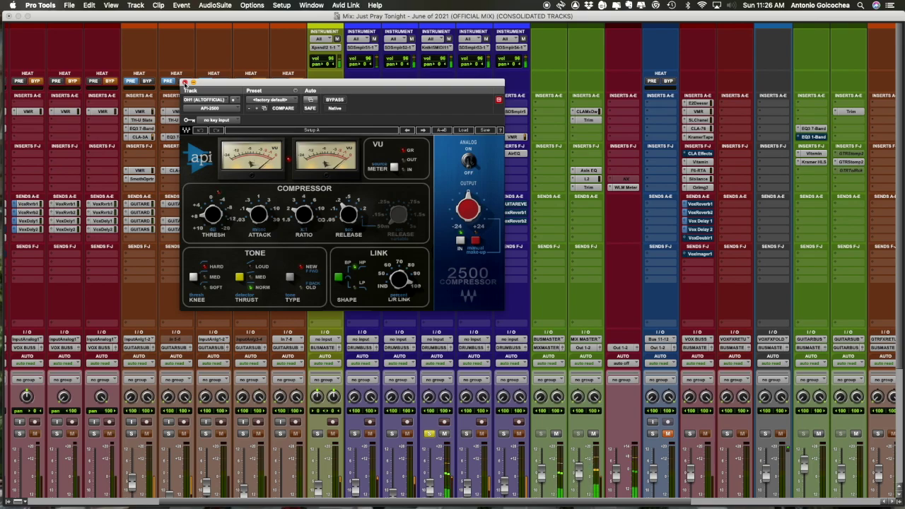
pyautogui.click(184, 83)
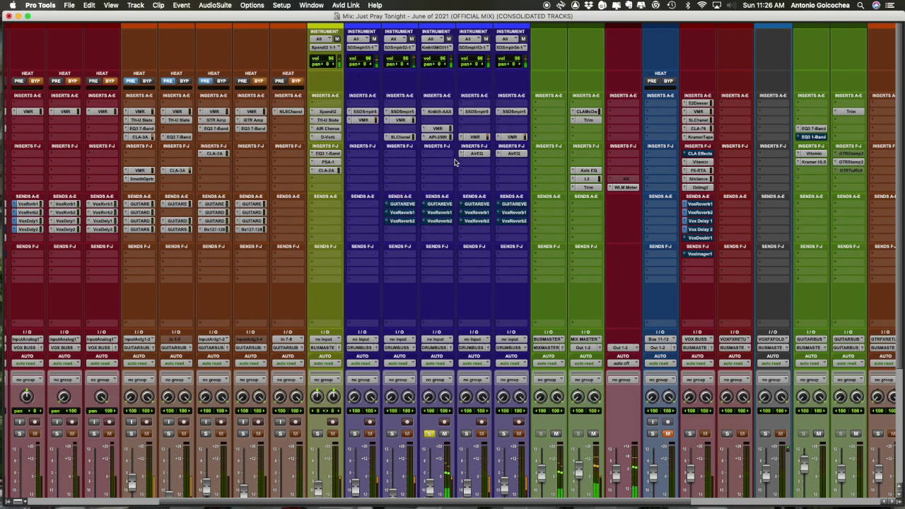
# Switch the solo from the OH1 track to the OH2 overhead track
pyautogui.scroll(-5, 446, 197)
pyautogui.scroll(5, 447, 197)
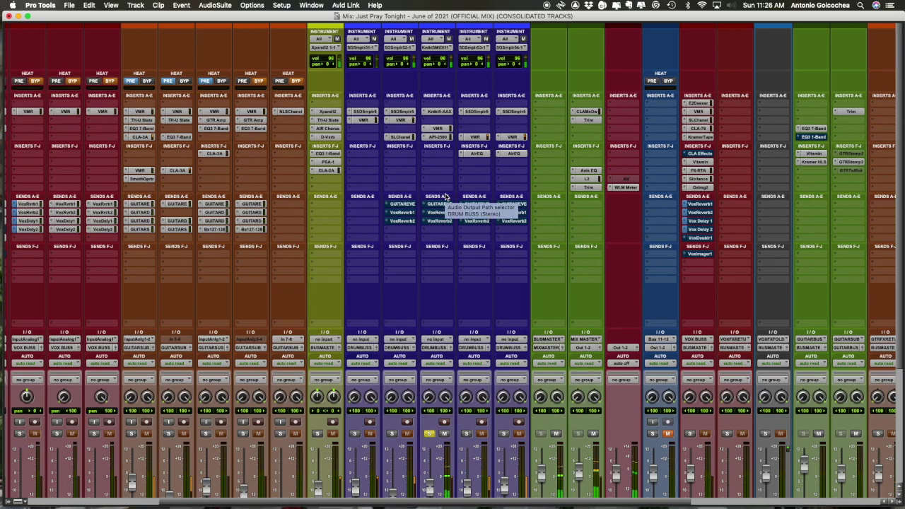
pyautogui.scroll(-5, 447, 196)
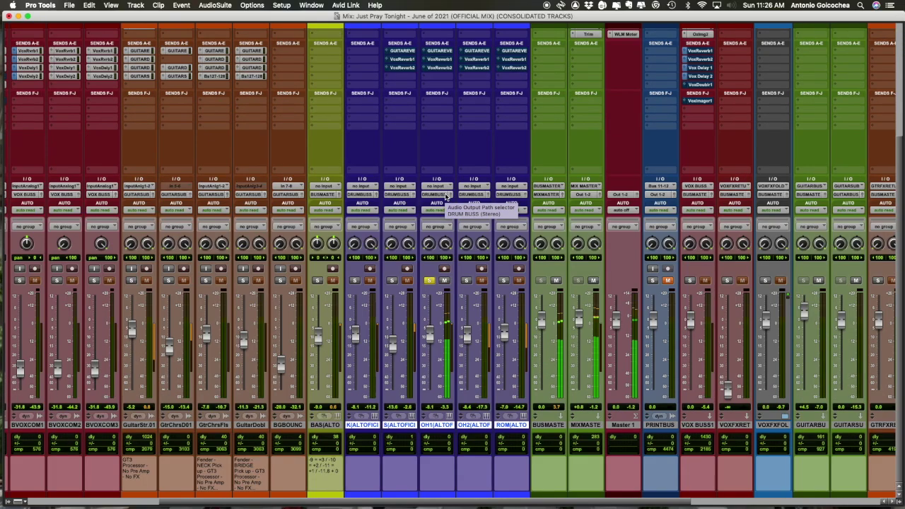
pyautogui.click(429, 281)
pyautogui.click(466, 281)
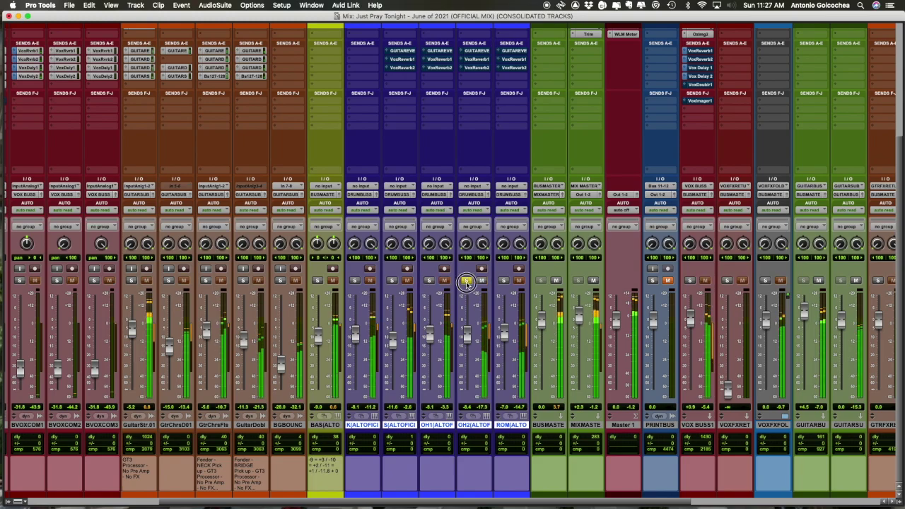
# Check the soloed OH2 track's level and inserts, inspect its VMR plug-in settings, and close the plug-in
pyautogui.scroll(5, 466, 282)
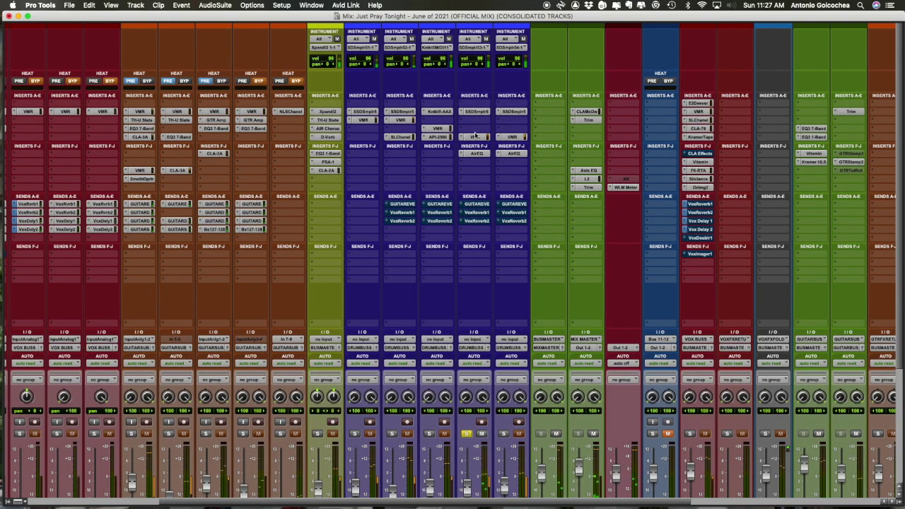
pyautogui.scroll(-5, 480, 333)
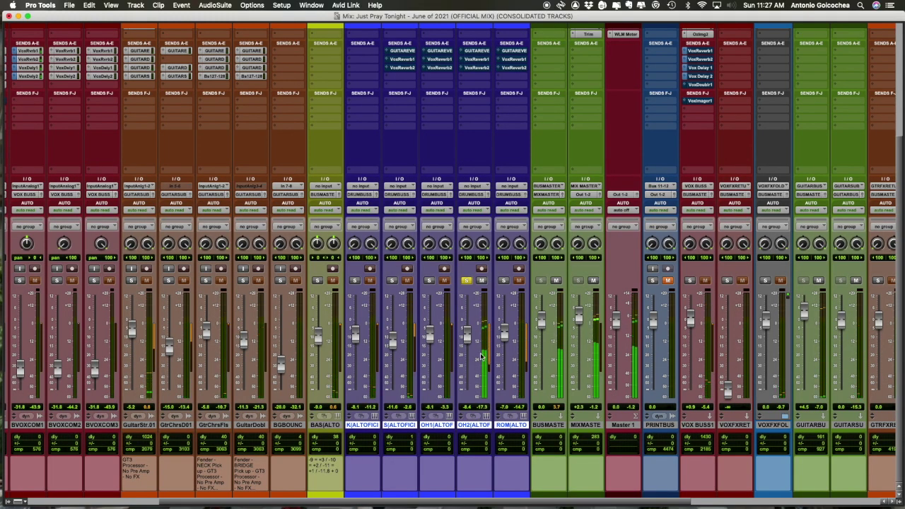
pyautogui.scroll(5, 481, 353)
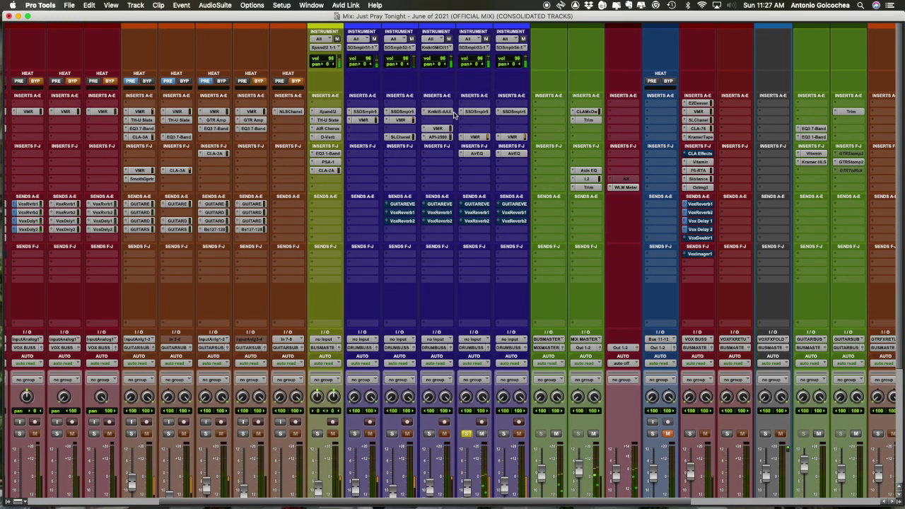
pyautogui.click(473, 137)
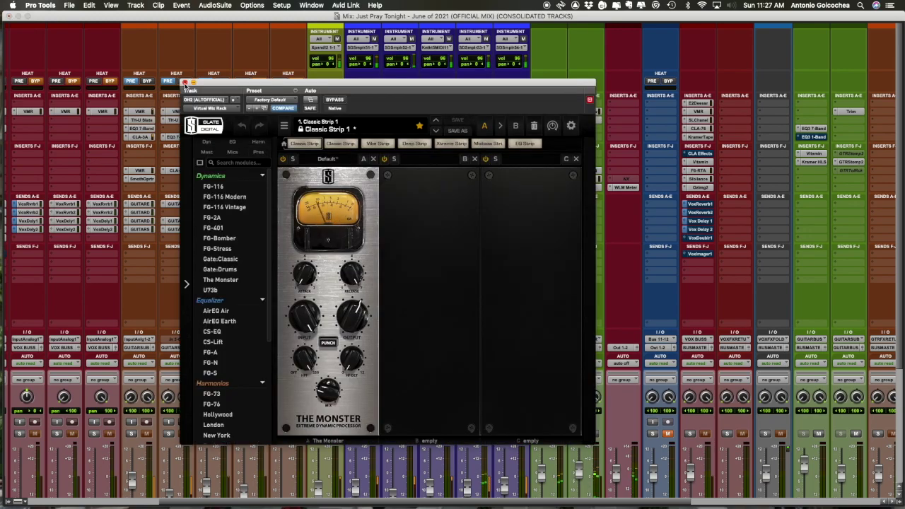
pyautogui.click(185, 82)
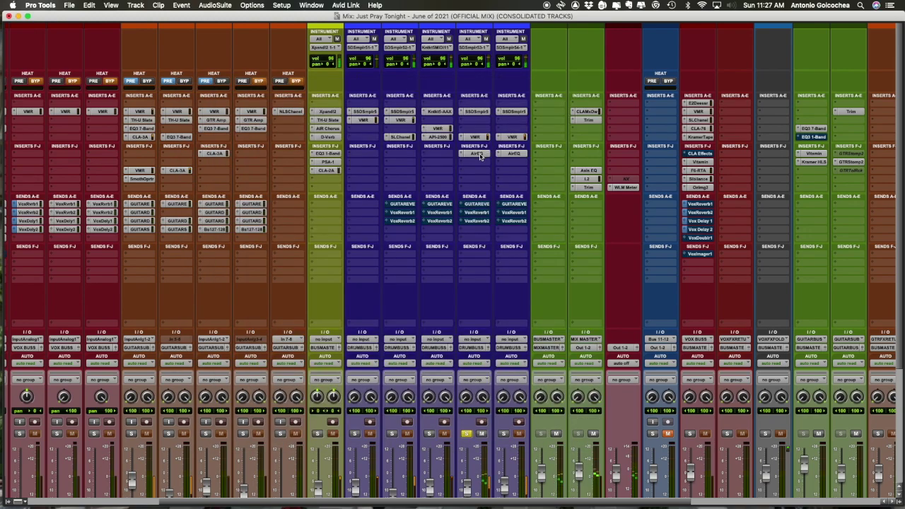
# Compare OH2's AirEQ bypassed and active and review OH1's VMR settings, closing each plug-in
pyautogui.click(476, 154)
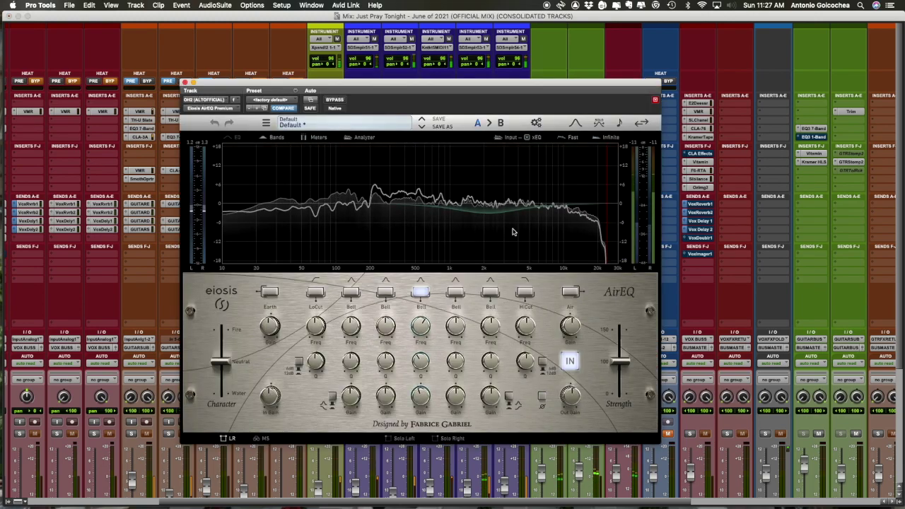
pyautogui.click(331, 99)
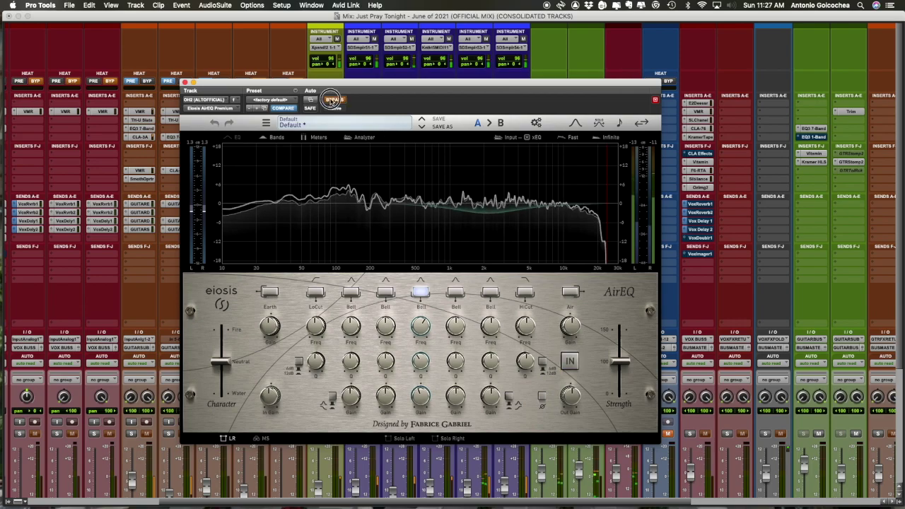
pyautogui.click(331, 100)
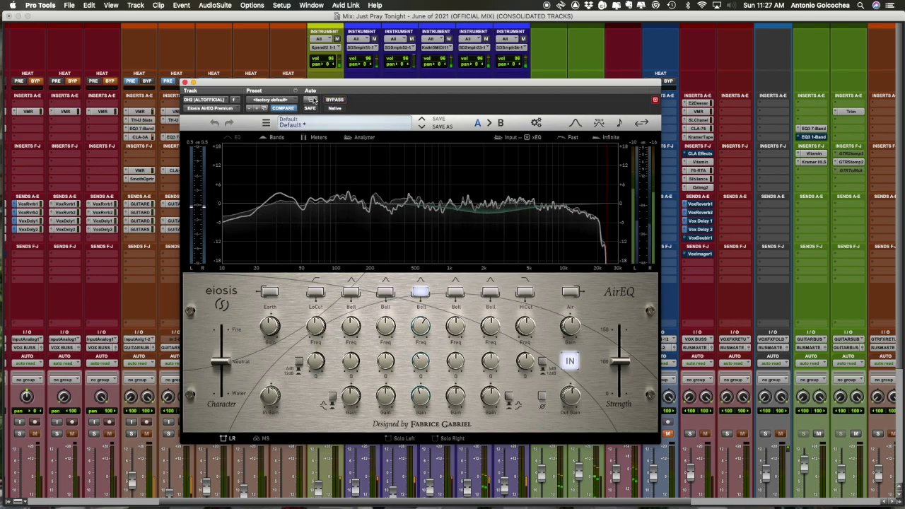
pyautogui.click(184, 82)
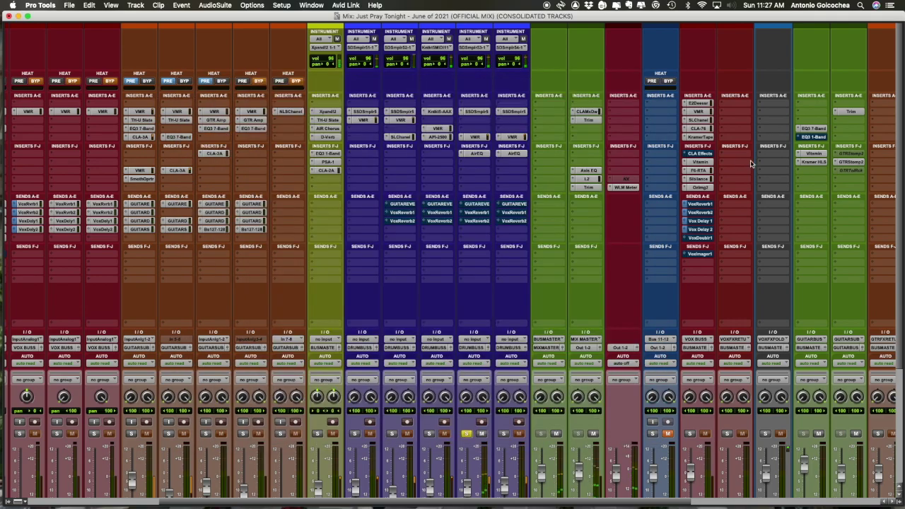
pyautogui.click(444, 128)
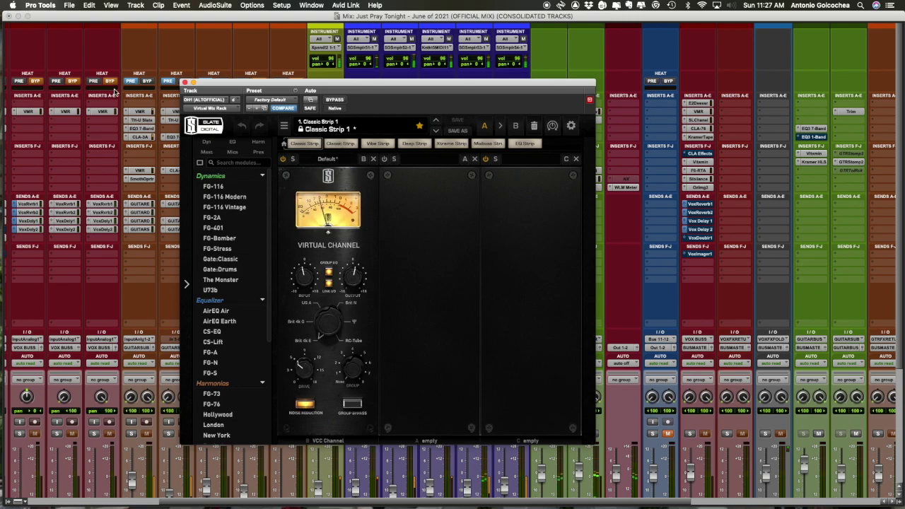
pyautogui.click(184, 83)
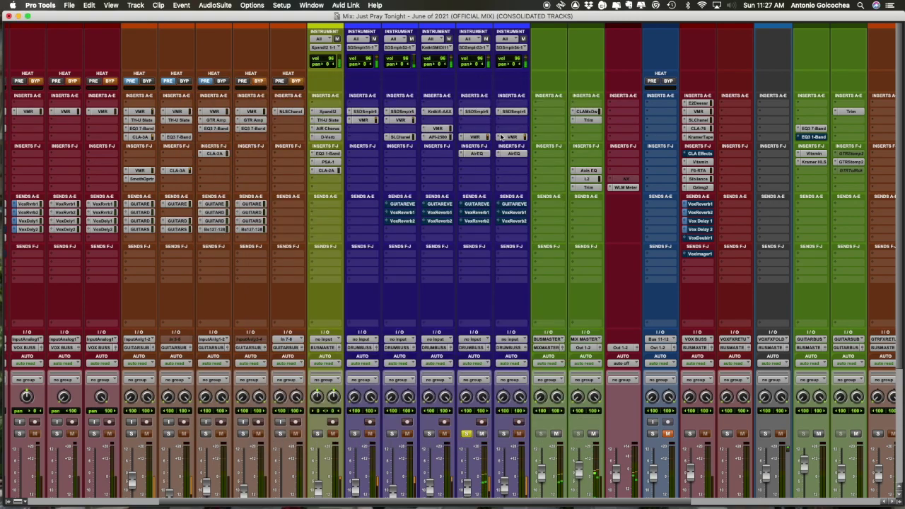
# Switch the solo from the OH2 track to the ROM room track
pyautogui.scroll(-5, 518, 224)
pyautogui.click(466, 279)
pyautogui.click(502, 279)
pyautogui.scroll(5, 510, 245)
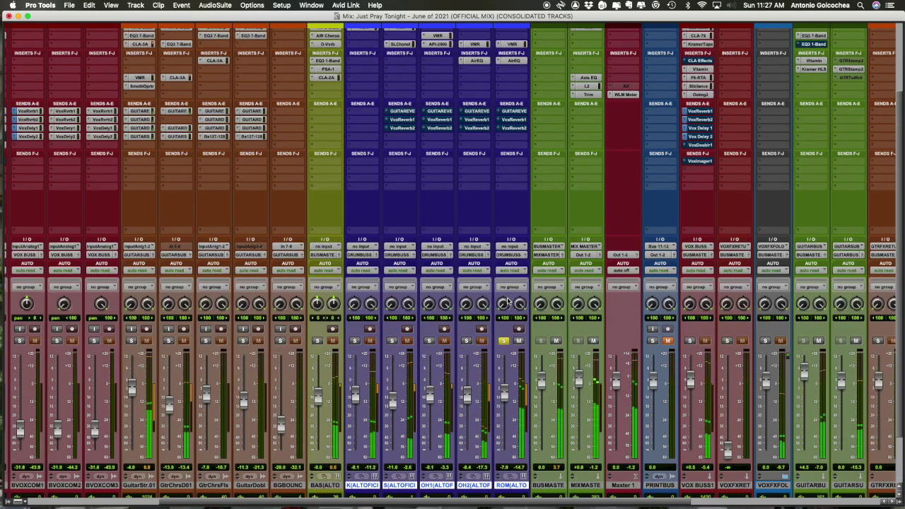
pyautogui.scroll(-5, 516, 120)
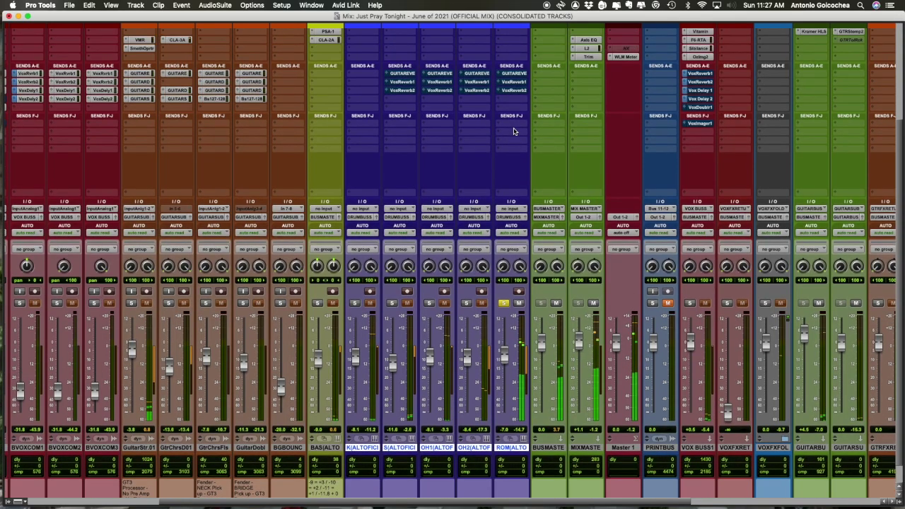
# Inspect the ROM track's VMR settings and its AirEQ bell band Q and gain, closing each plug-in
pyautogui.scroll(5, 514, 134)
pyautogui.click(514, 137)
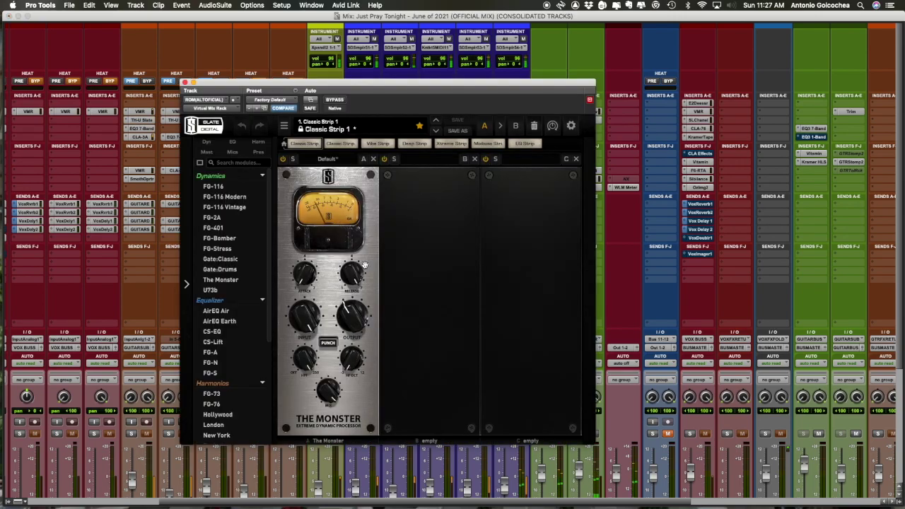
pyautogui.click(184, 83)
pyautogui.click(514, 153)
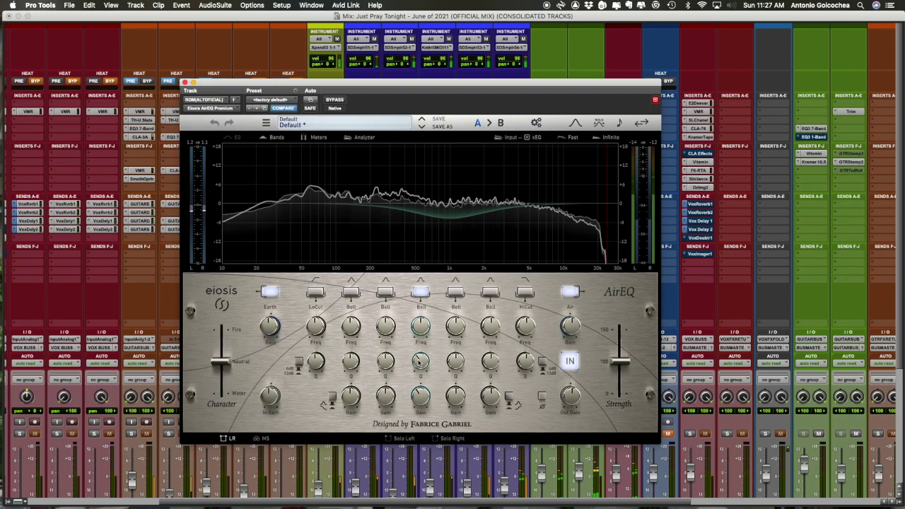
pyautogui.moveTo(420, 361)
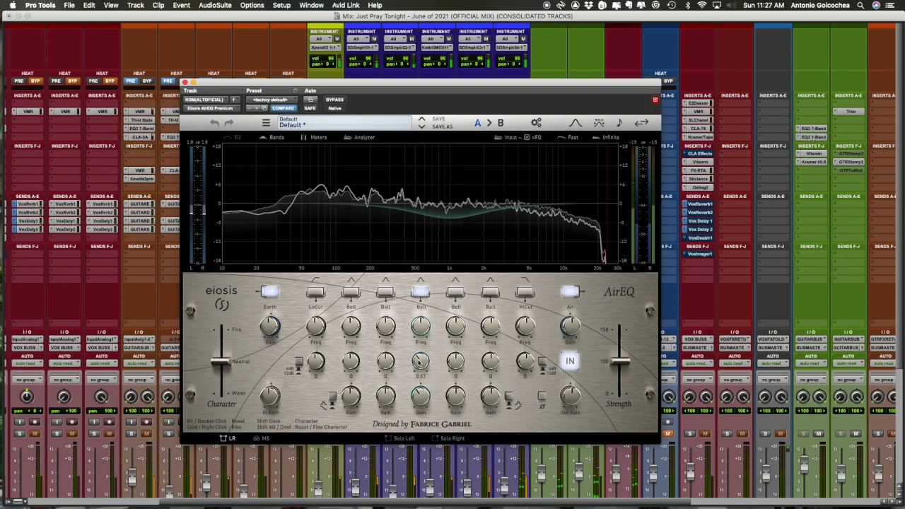
pyautogui.moveTo(421, 398)
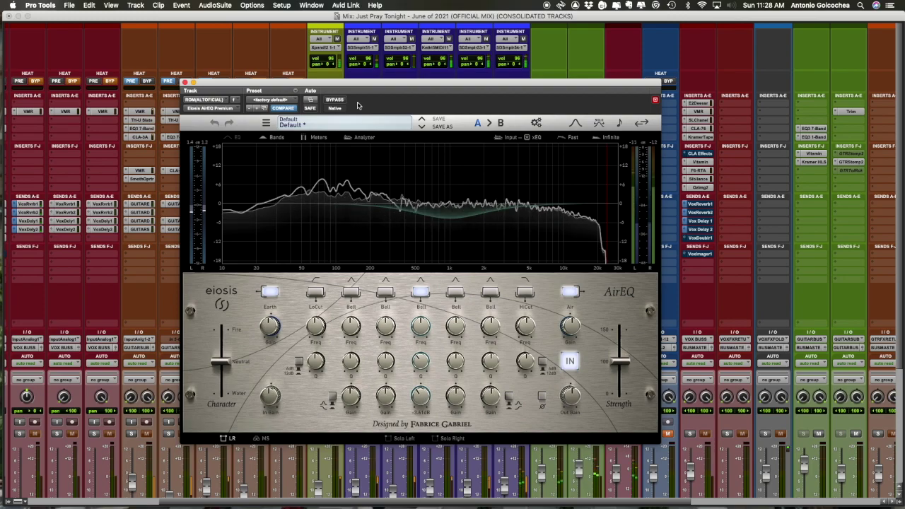
pyautogui.click(183, 83)
# Unsolo the ROM track and look over the drum buss channel's inserts and fader in the mixer
pyautogui.scroll(-5, 503, 283)
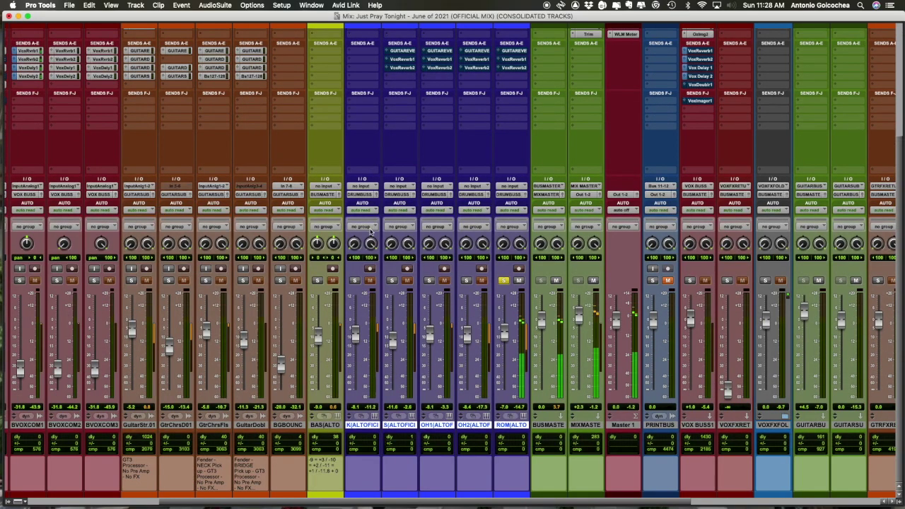
pyautogui.click(503, 281)
pyautogui.click(503, 282)
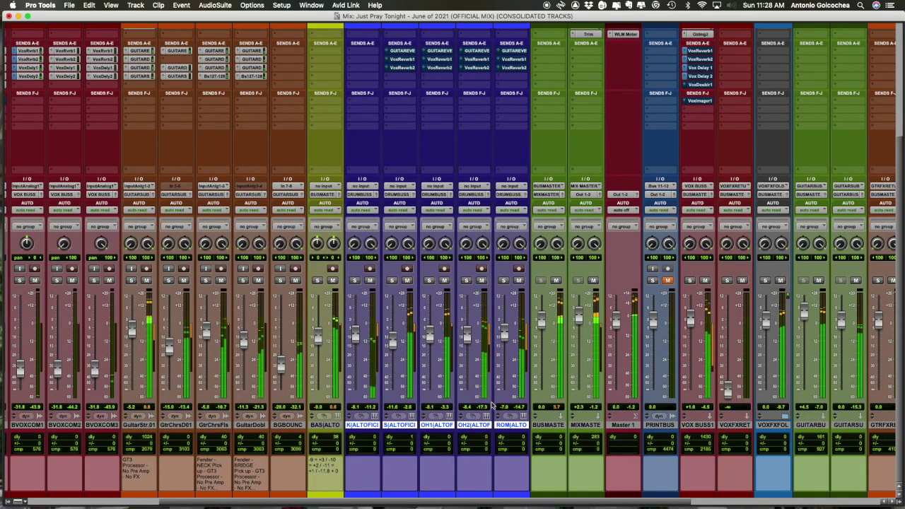
pyautogui.hscroll(5, 495, 412)
pyautogui.scroll(4, 761, 413)
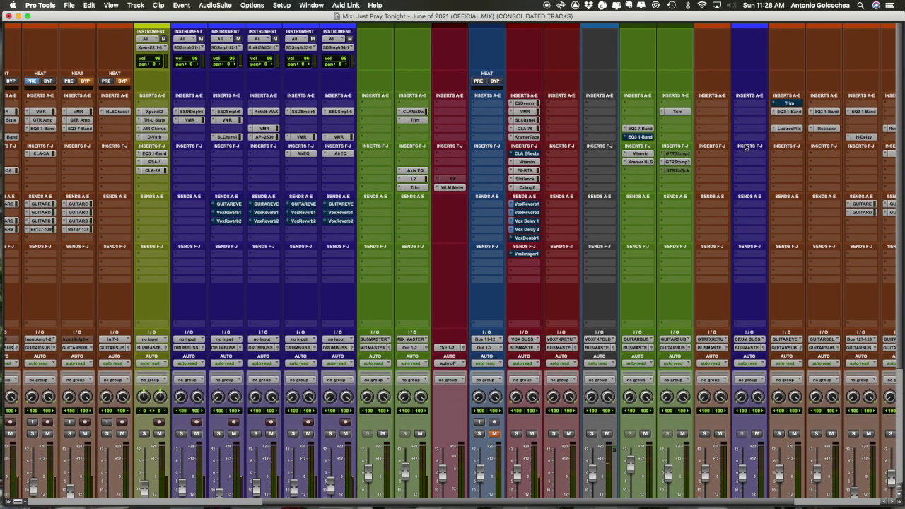
pyautogui.scroll(-4, 746, 147)
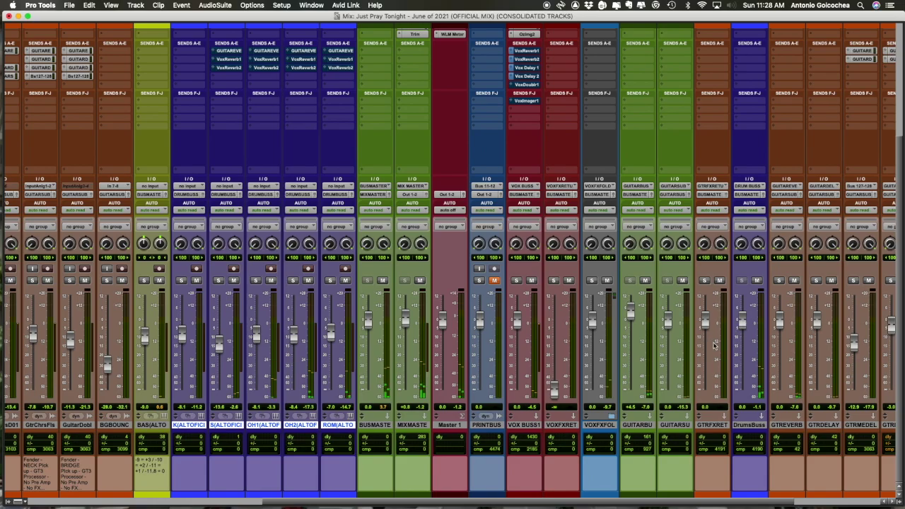
pyautogui.hscroll(-3, 387, 392)
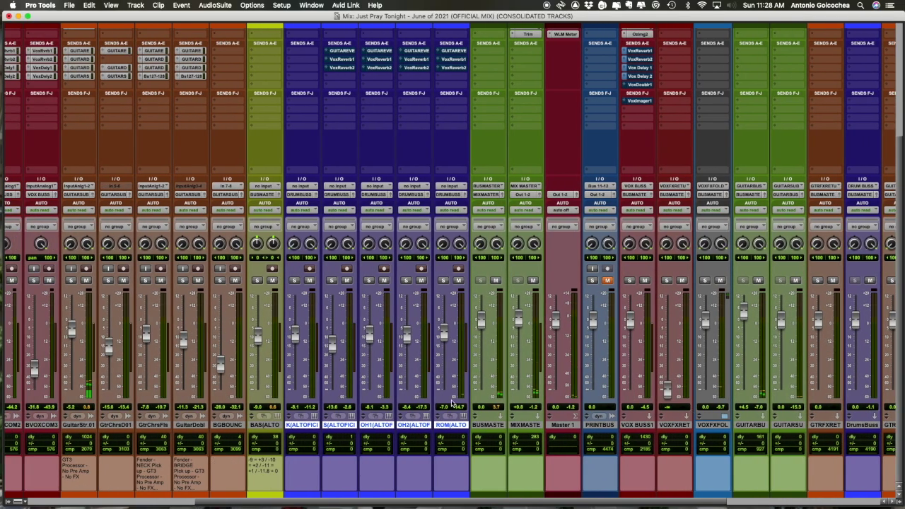
# Reduce the selection of the five drum tracks to only the kick track and solo it
pyautogui.keyDown('super'); pyautogui.click(305, 424); pyautogui.keyUp('super')
pyautogui.keyDown('super'); pyautogui.click(340, 425); pyautogui.keyUp('super')
pyautogui.keyDown('super'); pyautogui.click(377, 424); pyautogui.keyUp('super')
pyautogui.keyDown('super'); pyautogui.click(414, 425); pyautogui.keyUp('super')
pyautogui.keyDown('super'); pyautogui.click(437, 426); pyautogui.keyUp('super')
pyautogui.click(302, 425)
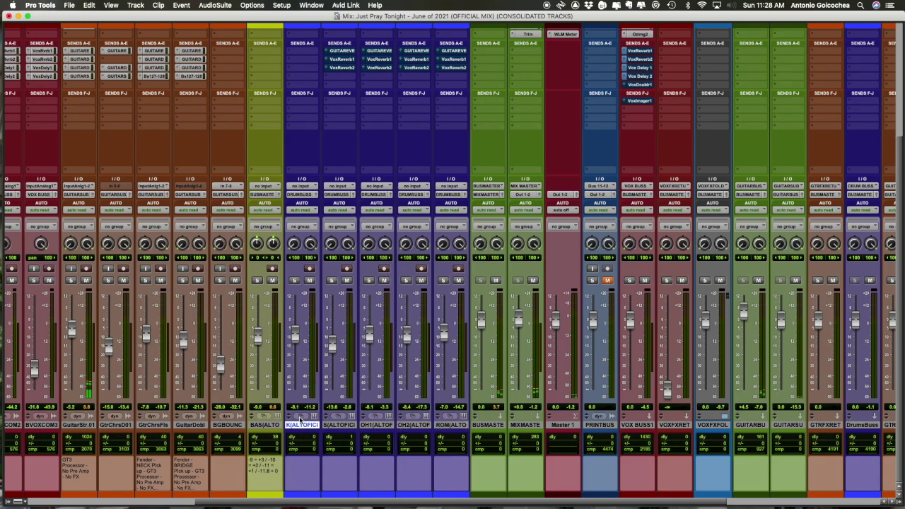
pyautogui.click(295, 281)
# From the Edit window, view the kick's SSDSampler5 instrument, open its VMR plug-in and start playback
pyautogui.scroll(5, 297, 282)
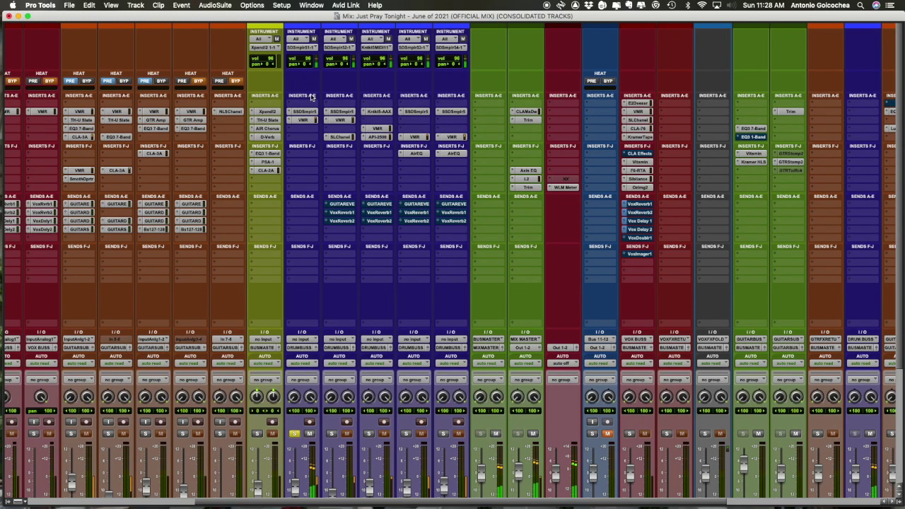
pyautogui.press('super+equal')
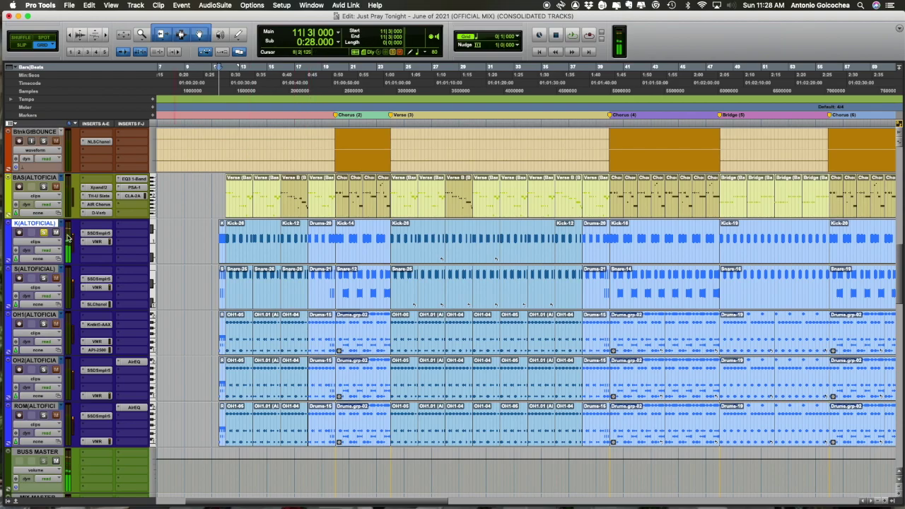
pyautogui.click(105, 233)
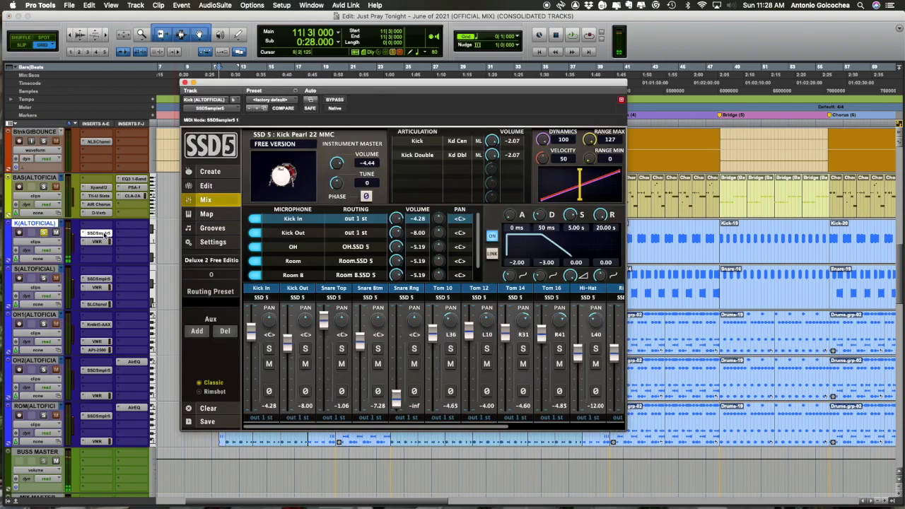
pyautogui.click(99, 242)
pyautogui.press('space')
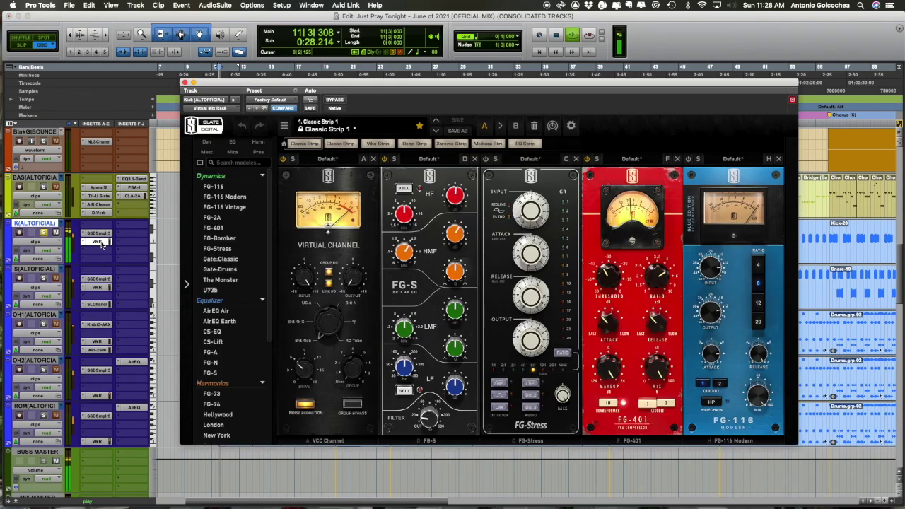
# Compare the kick's VMR bypassed and active beside the kick's meter in the Mix window, and close the plug-in
pyautogui.click(338, 101)
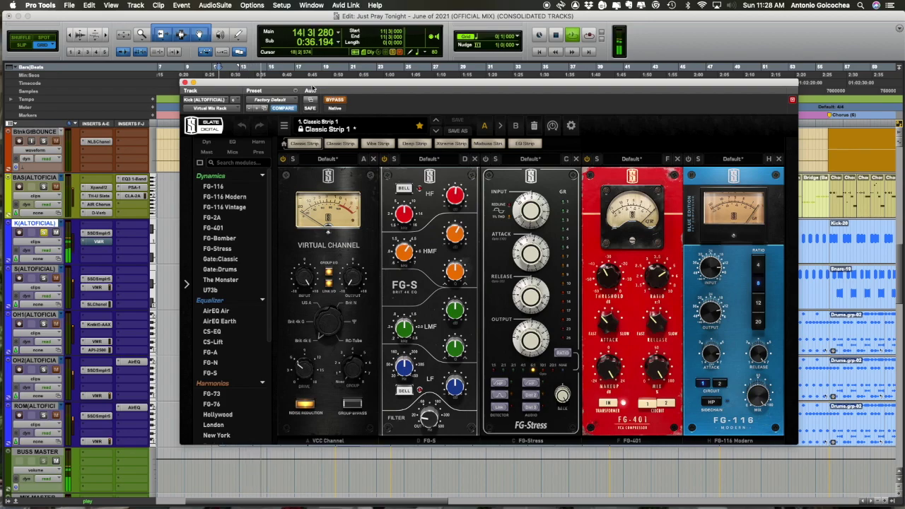
pyautogui.moveTo(311, 88); pyautogui.dragTo(429, 108)
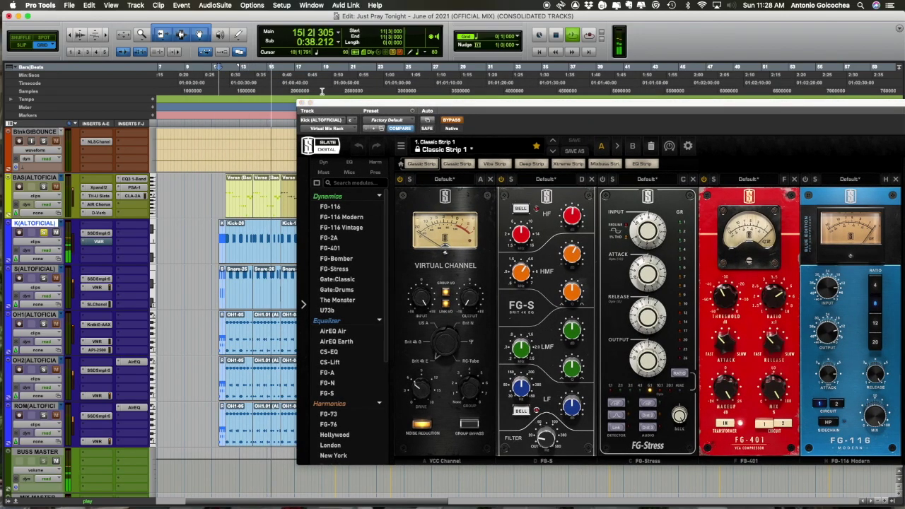
pyautogui.press('super+equal')
pyautogui.moveTo(346, 101); pyautogui.dragTo(428, 100)
pyautogui.scroll(-5, 306, 344)
pyautogui.moveTo(296, 336); pyautogui.dragTo(297, 290)
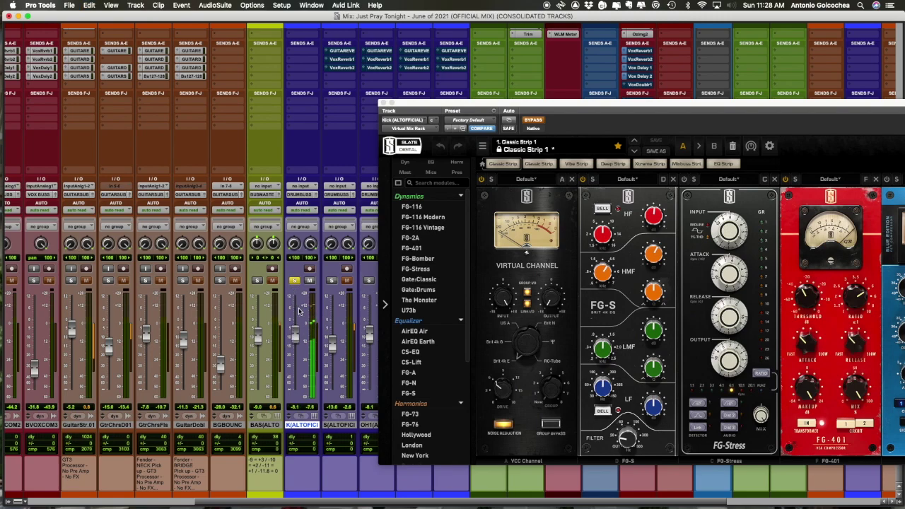
pyautogui.click(535, 124)
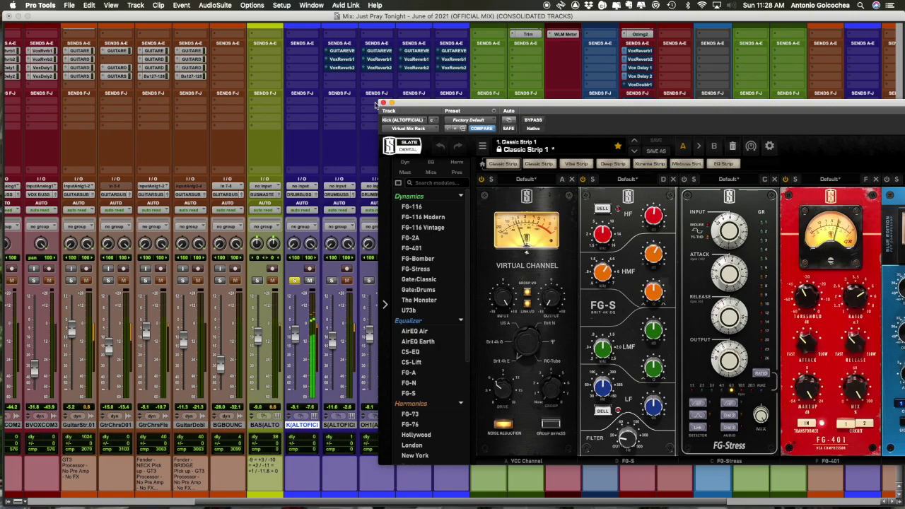
pyautogui.click(383, 102)
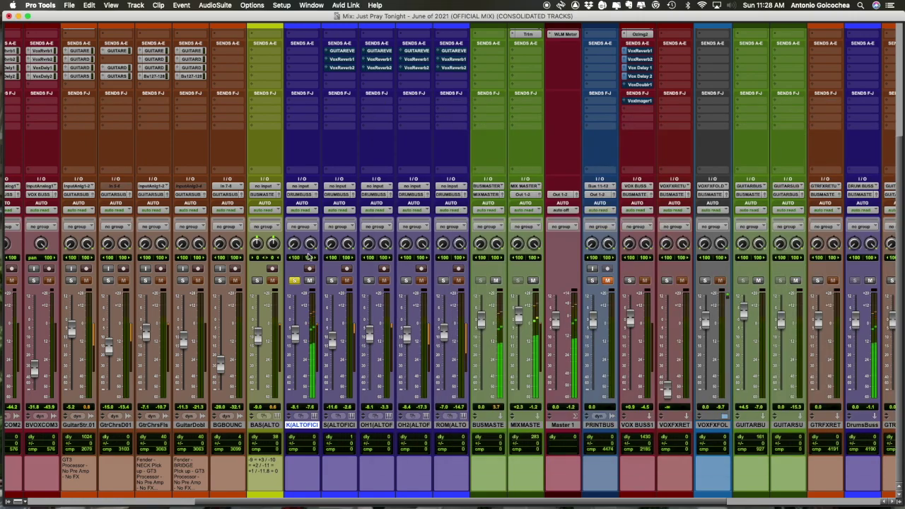
# Solo the snare track, open its VMR plug-in and toggle the FG-Stress module's power
pyautogui.keyDown('super'); pyautogui.click(332, 282); pyautogui.keyUp('super')
pyautogui.scroll(5, 357, 193)
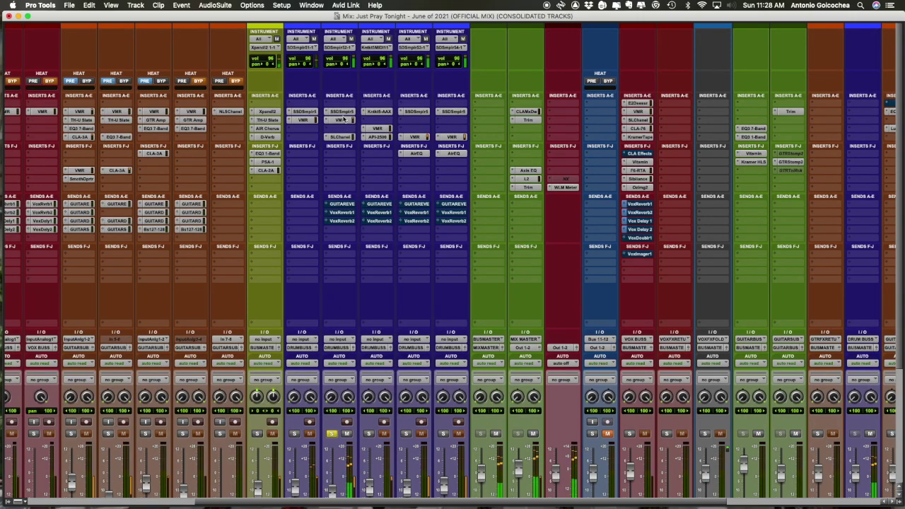
pyautogui.click(339, 120)
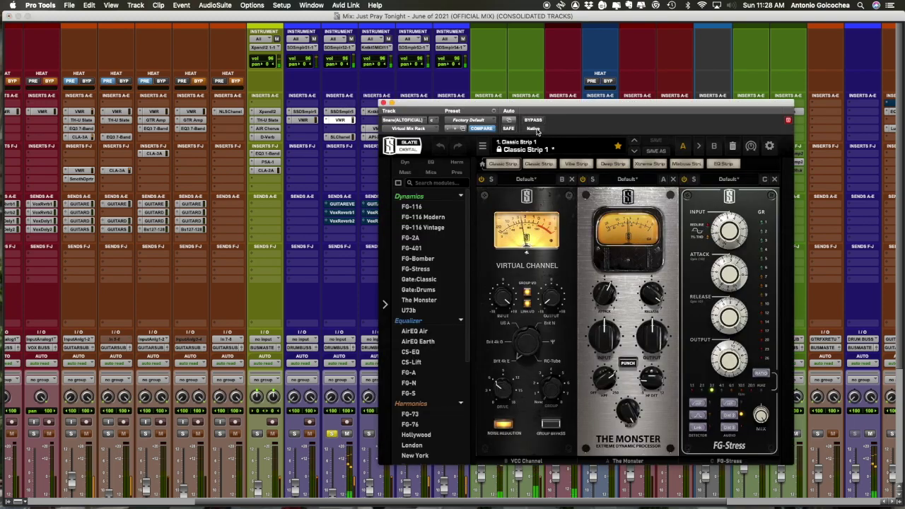
pyautogui.click(683, 179)
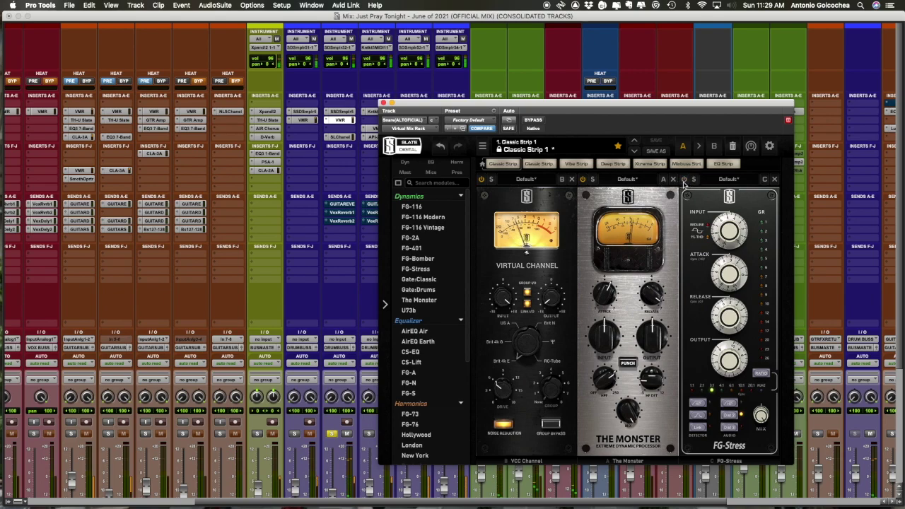
# Set the snare track's volume fader to -13.0 dB, and toggle the VMR's FG-Stress module again before closing the plug-in
pyautogui.click(334, 488)
pyautogui.click(339, 458)
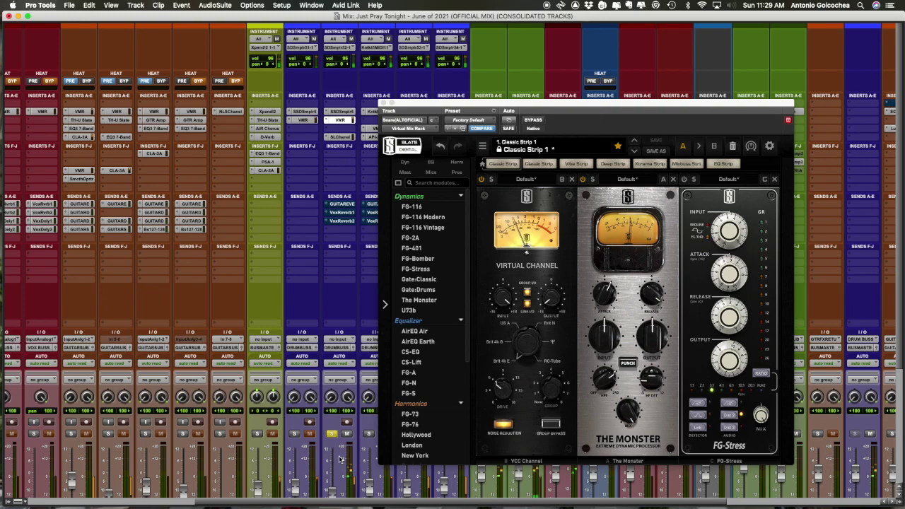
pyautogui.moveTo(333, 487); pyautogui.dragTo(338, 461)
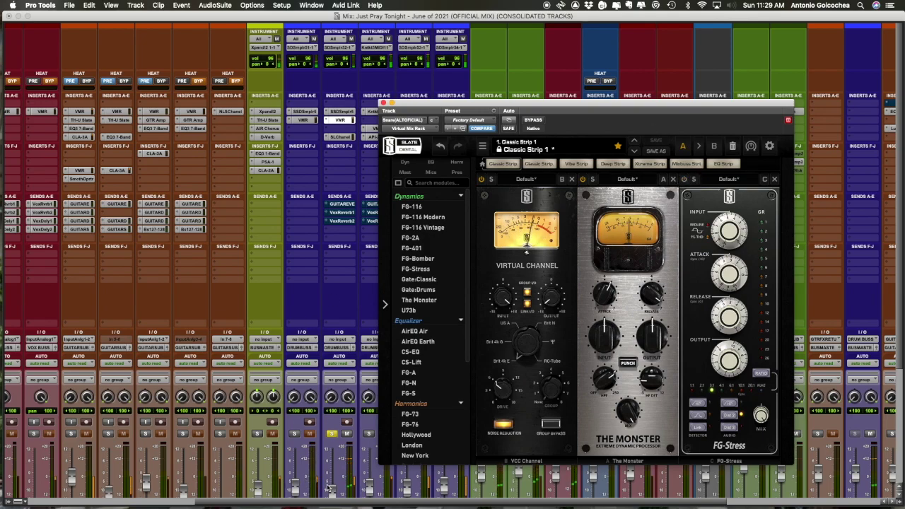
pyautogui.click(318, 453)
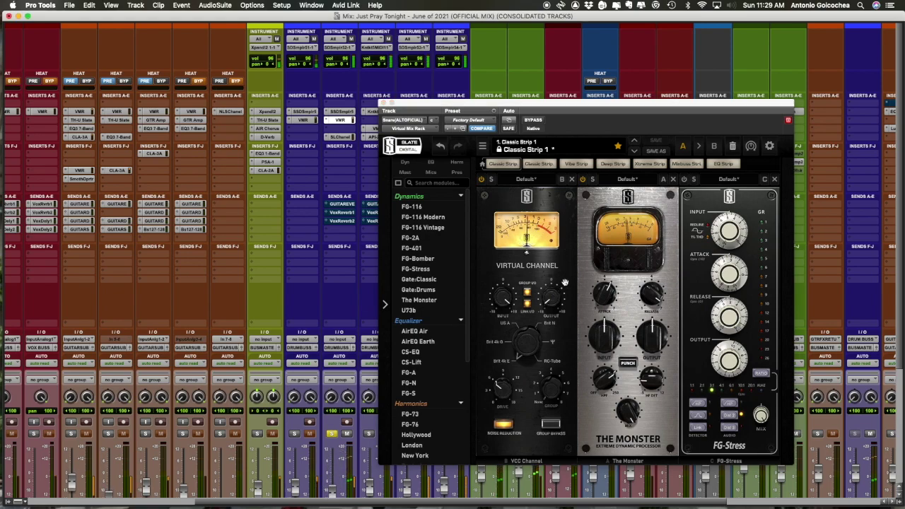
pyautogui.click(684, 182)
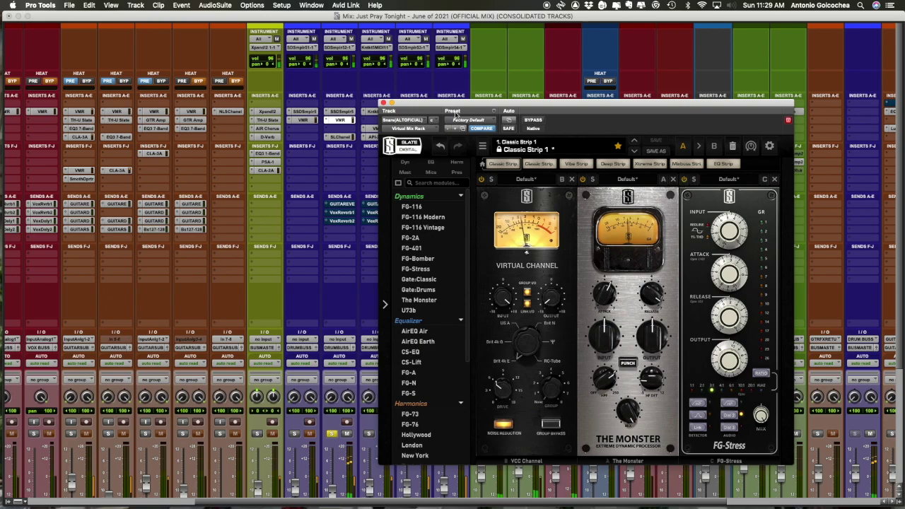
pyautogui.click(383, 103)
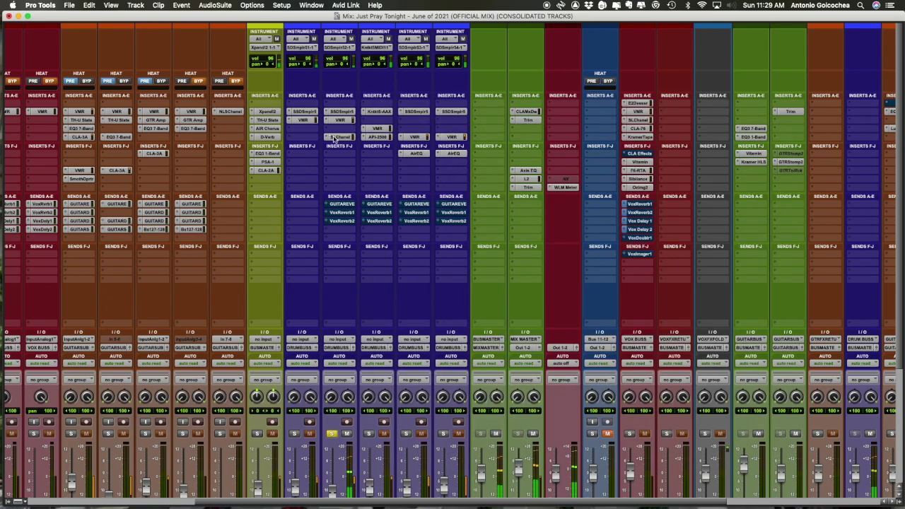
# Open the snare's SSL E-Channel plug-in and compare it bypassed and active with the snare soloed, dismissing the CPU error
pyautogui.click(338, 137)
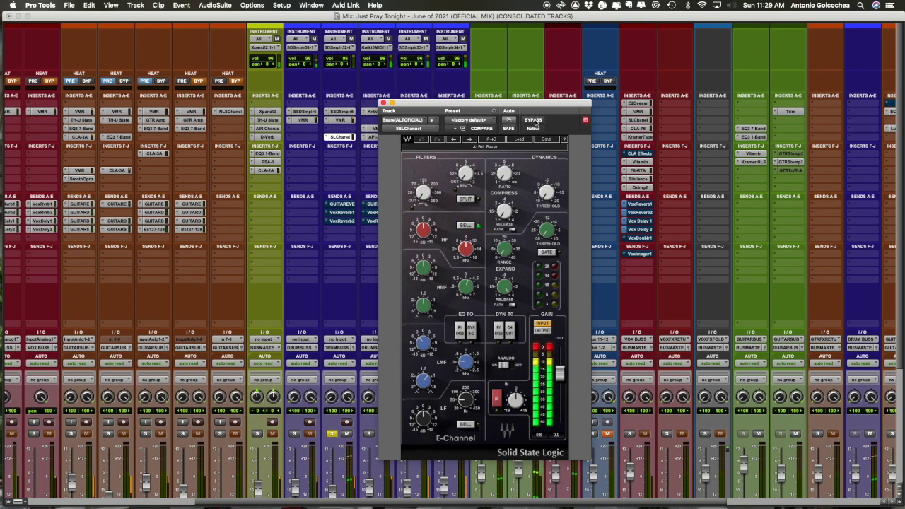
pyautogui.click(534, 121)
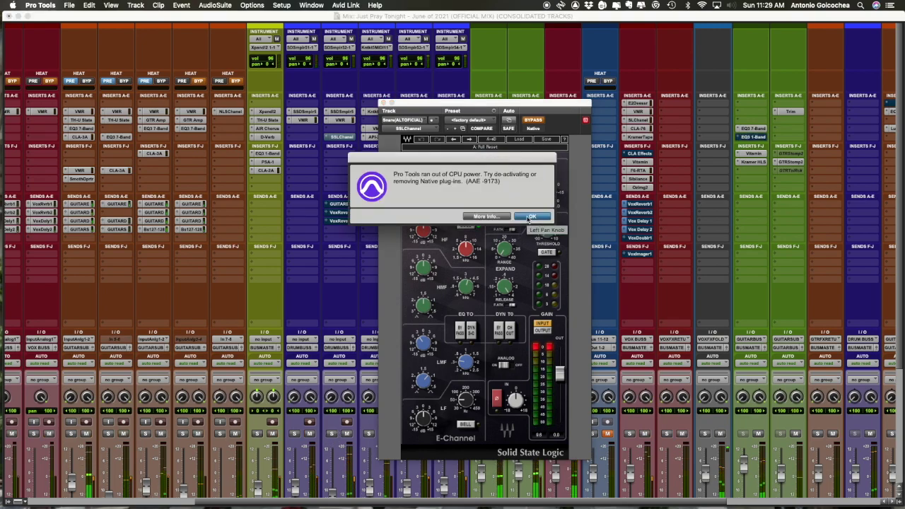
pyautogui.click(522, 215)
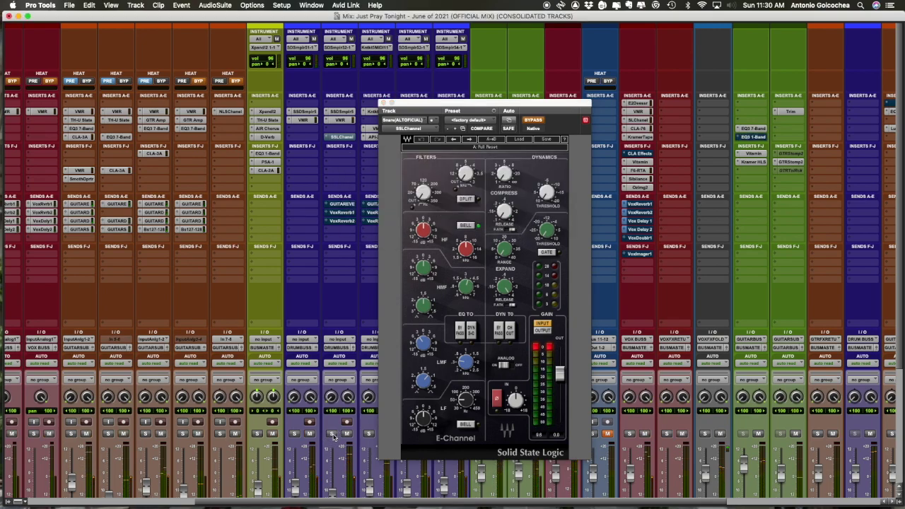
pyautogui.click(332, 434)
pyautogui.click(542, 120)
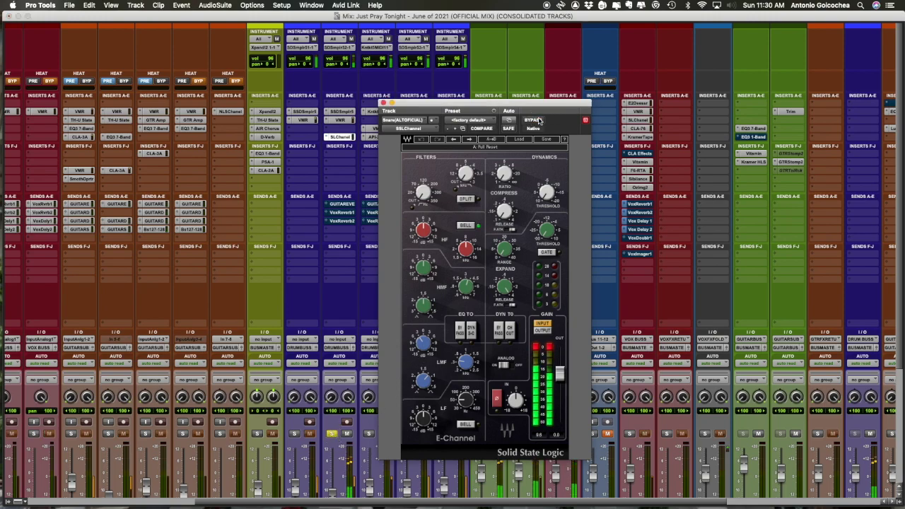
pyautogui.click(536, 120)
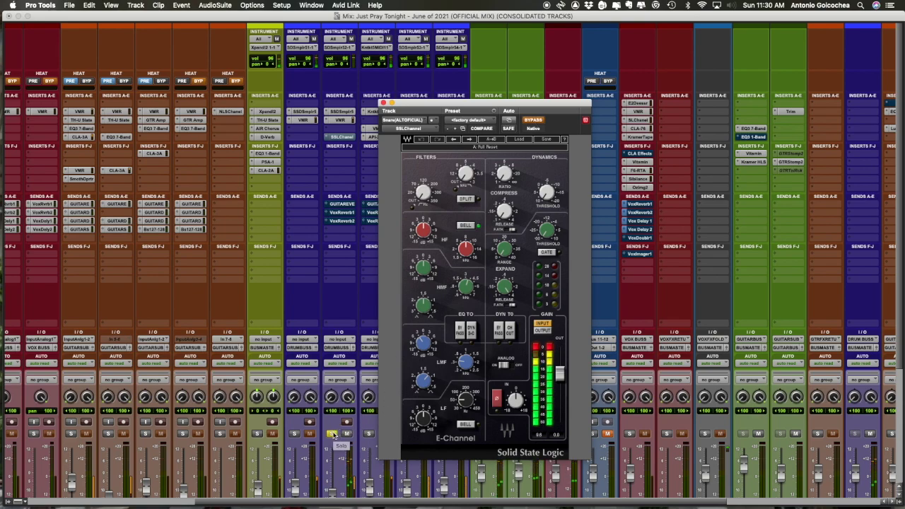
# Unsolo the snare, compare its SSL E-Channel bypassed and active within the full mix, and close the plug-in
pyautogui.click(335, 434)
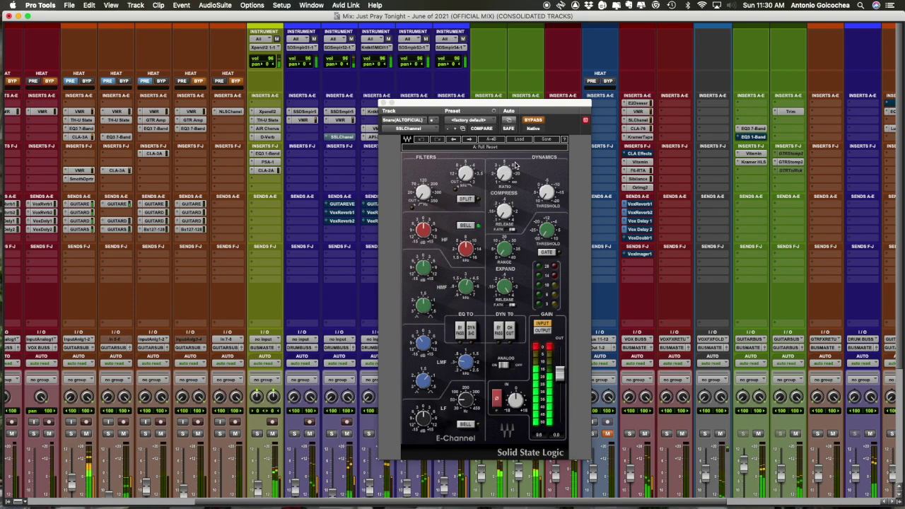
pyautogui.click(541, 121)
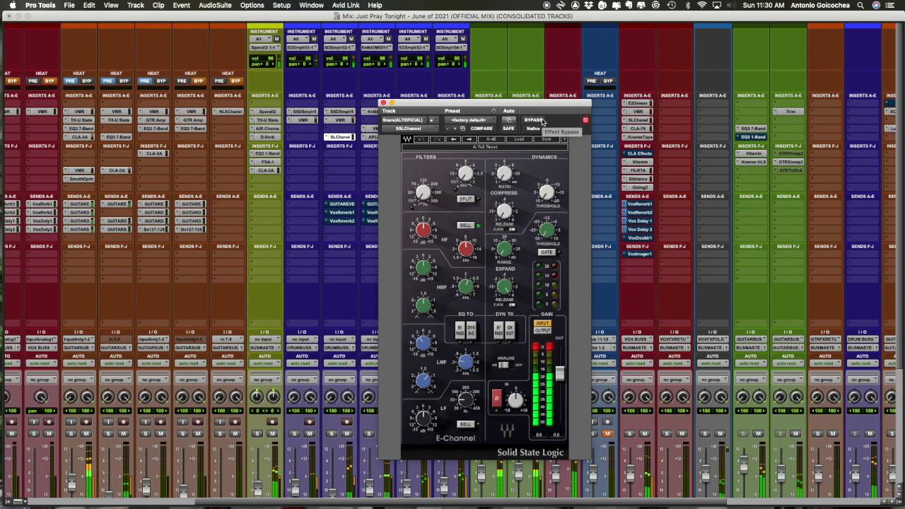
pyautogui.click(542, 121)
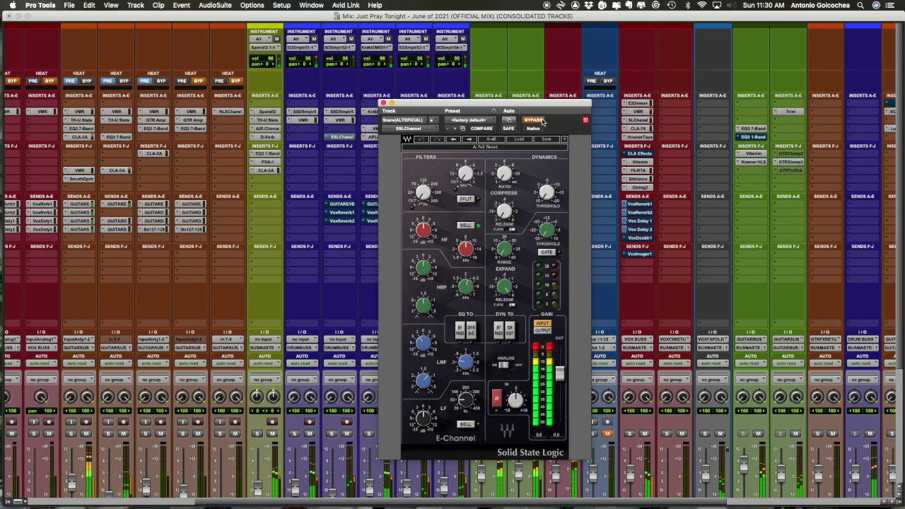
pyautogui.click(542, 122)
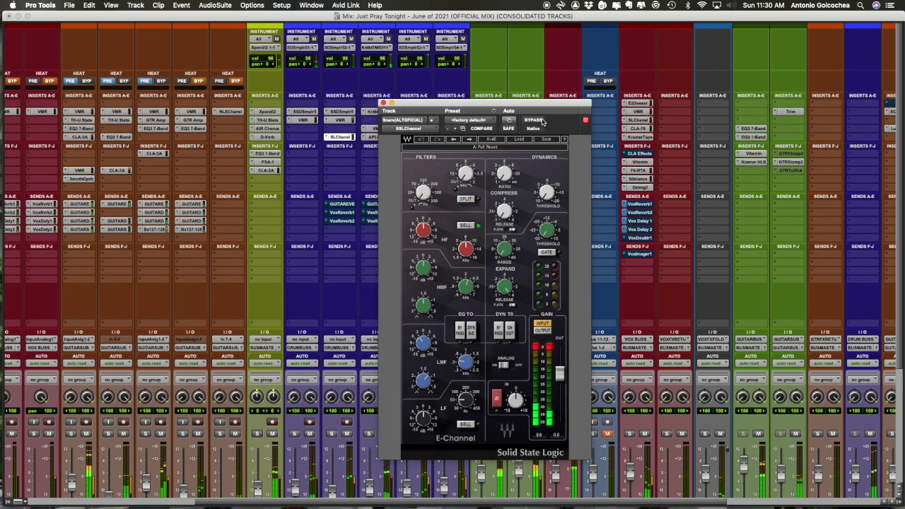
pyautogui.click(527, 218)
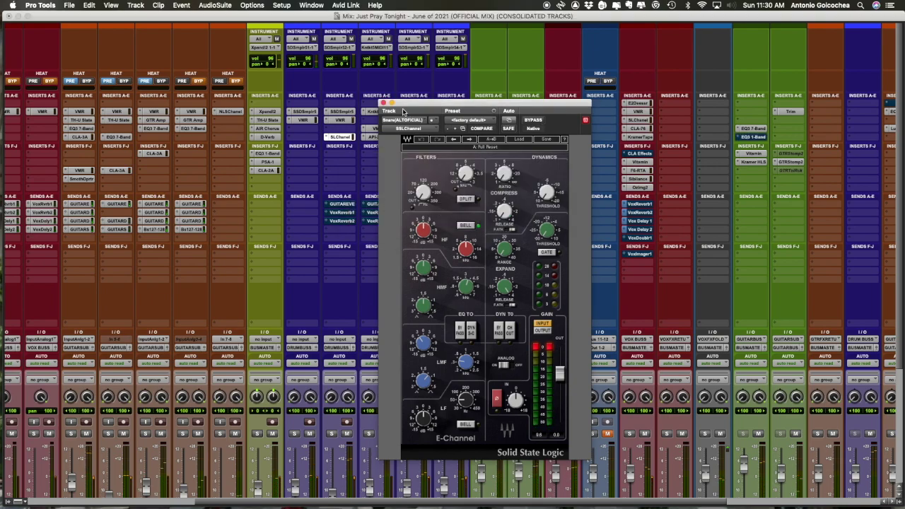
pyautogui.click(383, 104)
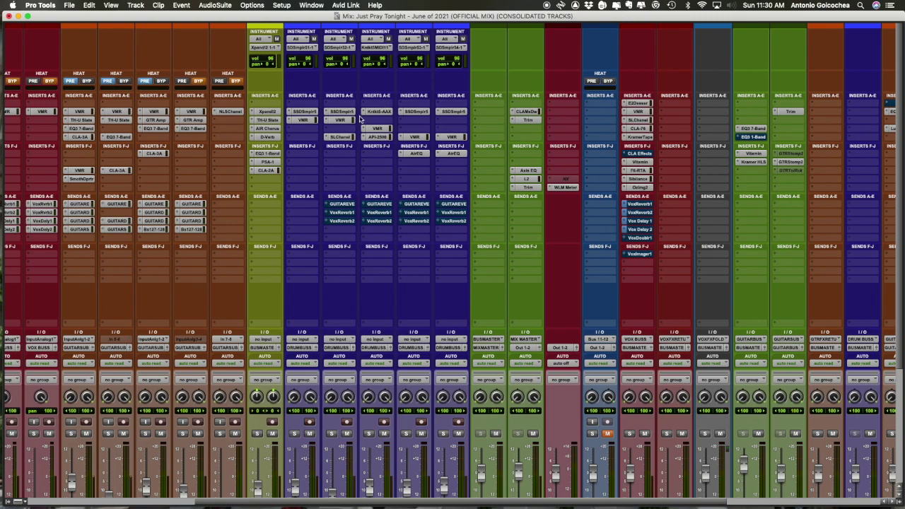
# Reopen the snare's SSL E-Channel and repeat the bypass comparison, dismissing the CPU error and closing the plug-in while it is active
pyautogui.click(341, 136)
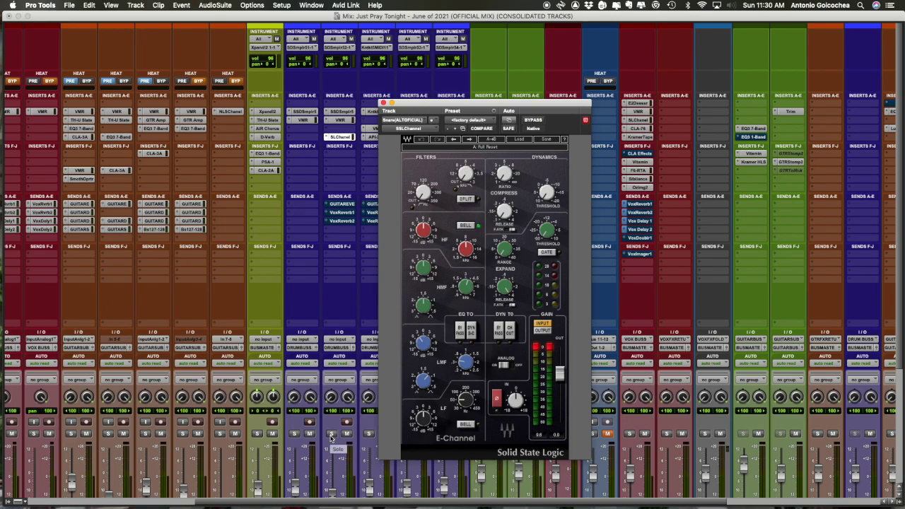
pyautogui.click(331, 434)
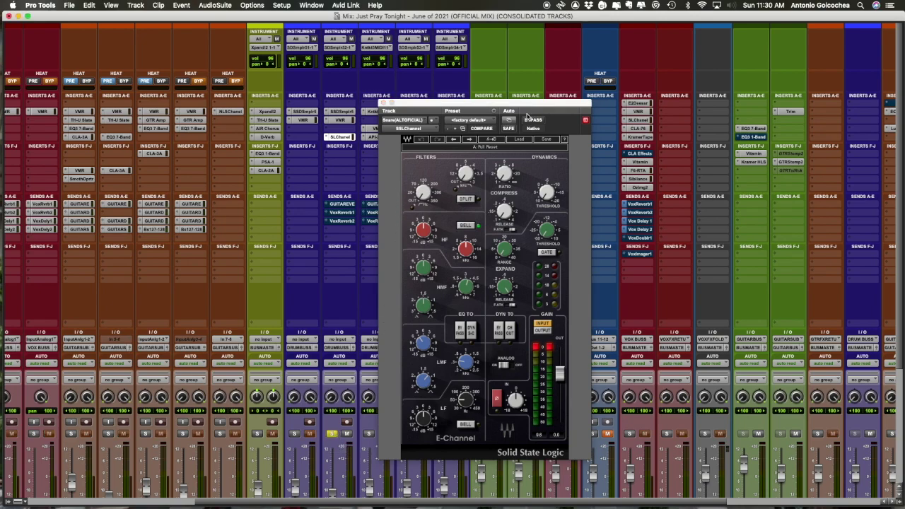
pyautogui.click(531, 120)
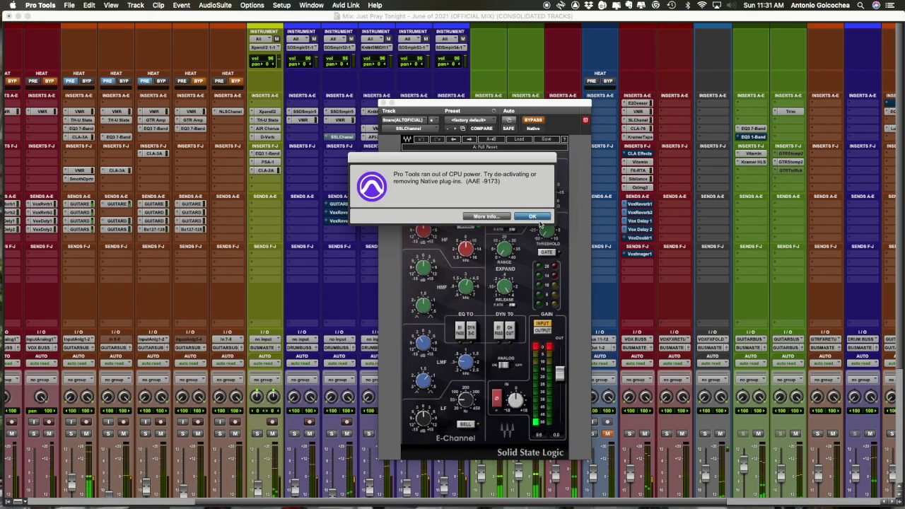
pyautogui.click(537, 218)
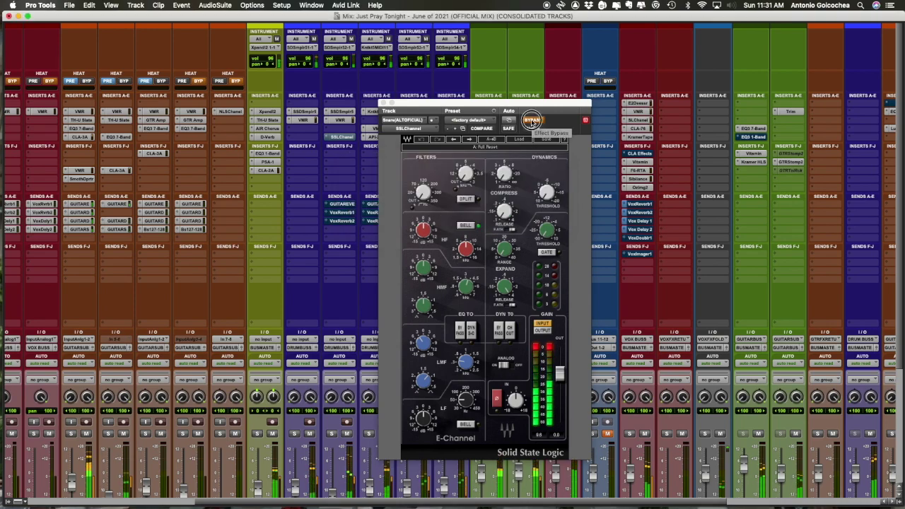
pyautogui.click(533, 121)
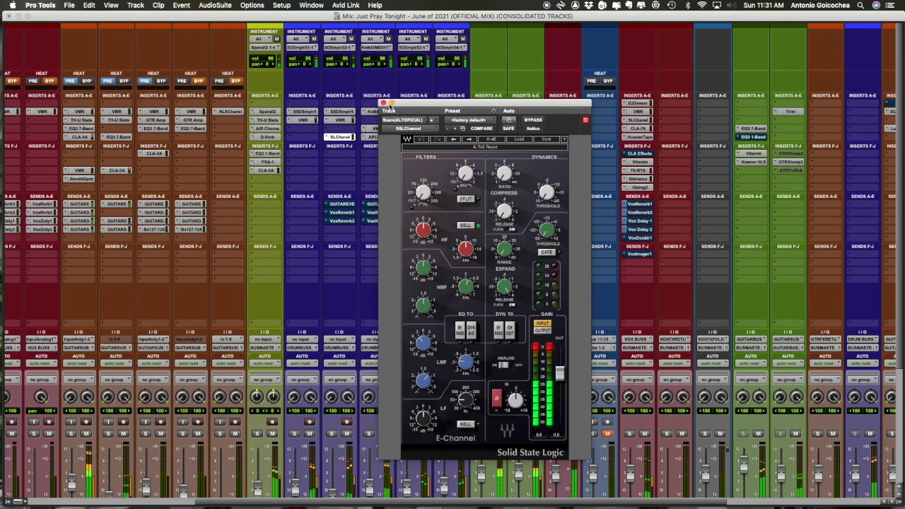
pyautogui.click(383, 104)
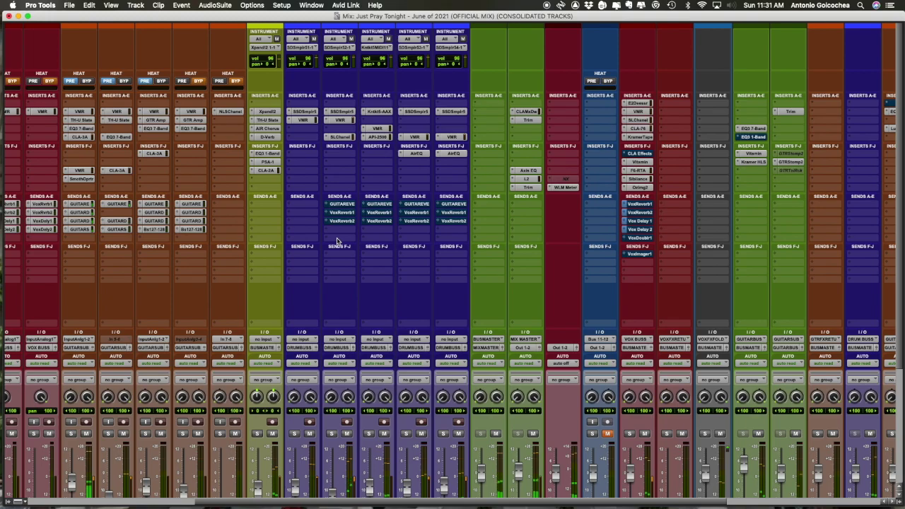
# From the Edit window, open the OH1 overhead track's VMR plug-in, start playback and solo the track
pyautogui.scroll(-5, 353, 285)
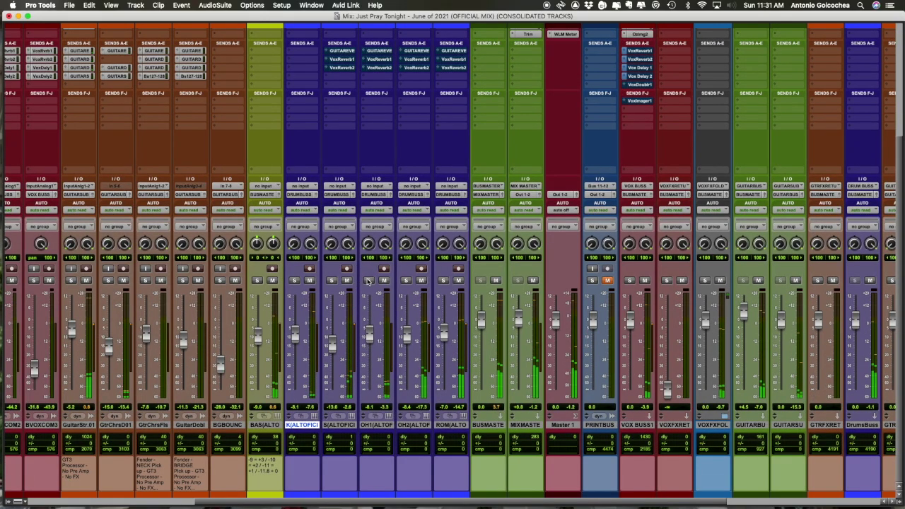
pyautogui.press('super+equal')
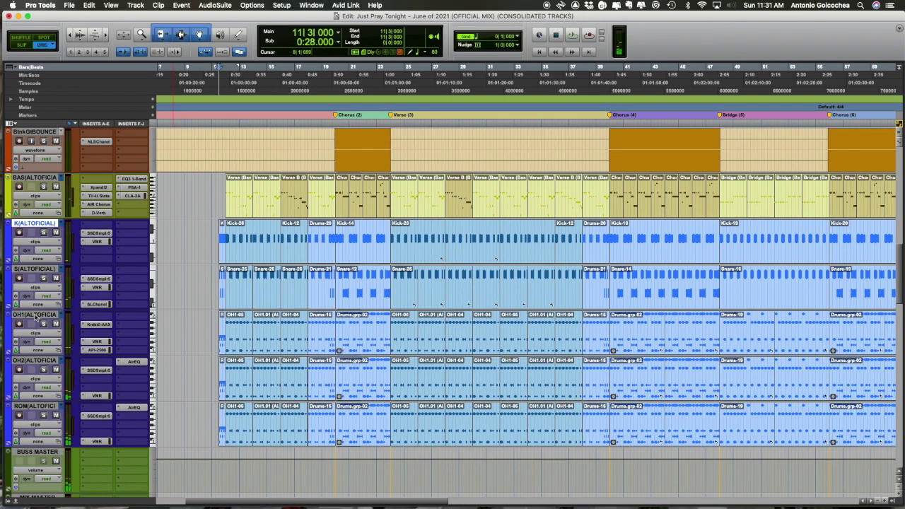
pyautogui.click(98, 341)
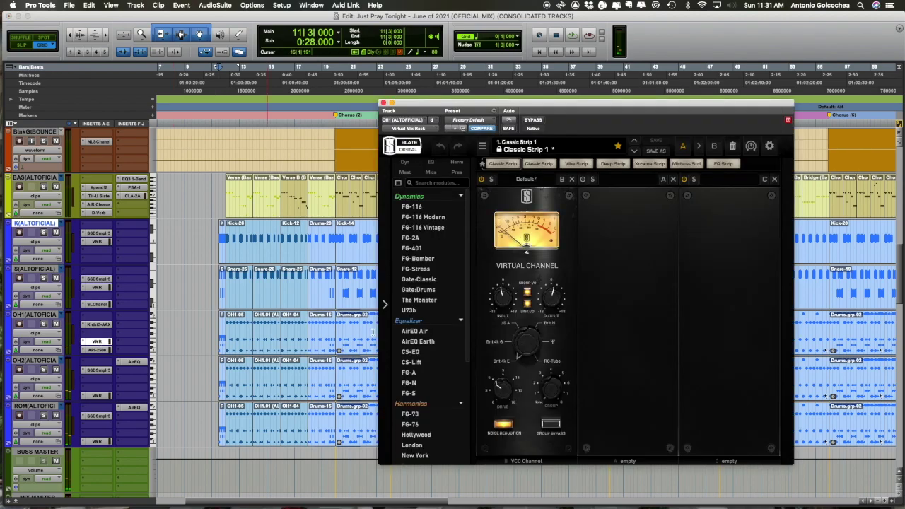
pyautogui.press('space')
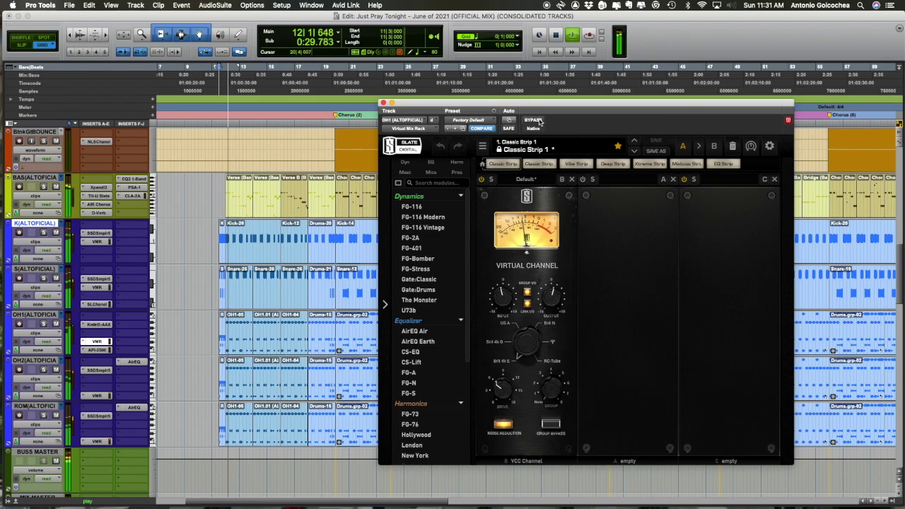
pyautogui.click(192, 299)
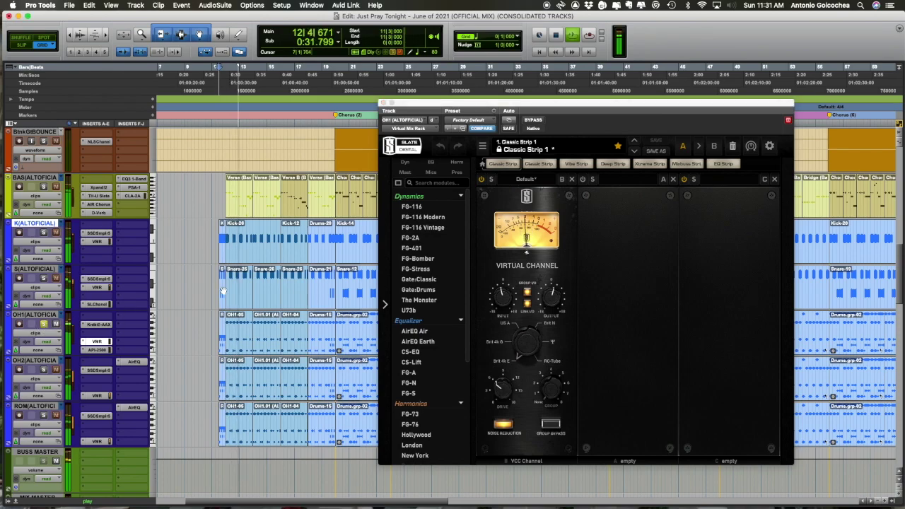
# Compare the OH1 track's VMR bypassed and active, and close the plug-in
pyautogui.click(534, 120)
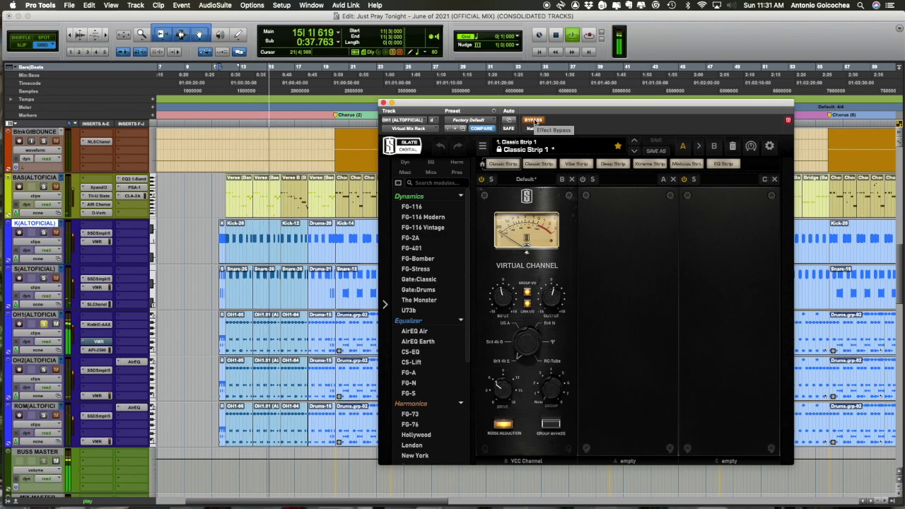
pyautogui.click(534, 122)
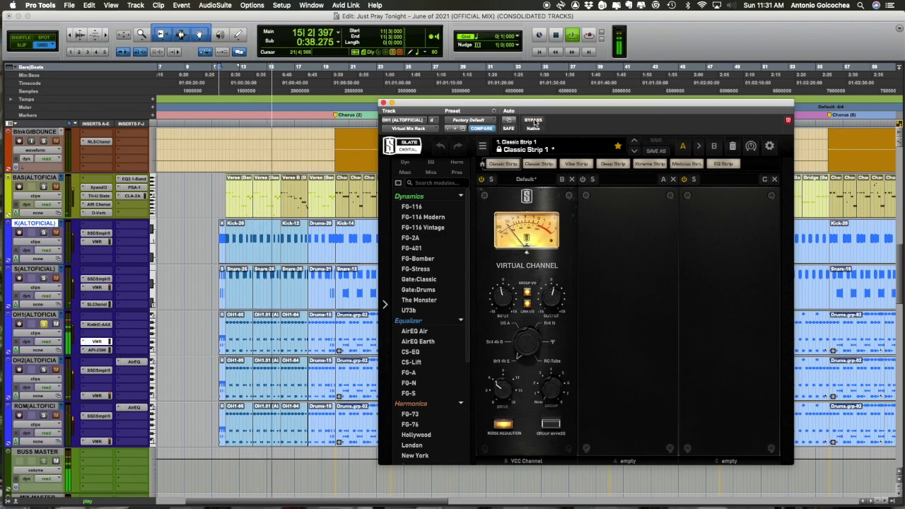
pyautogui.click(383, 103)
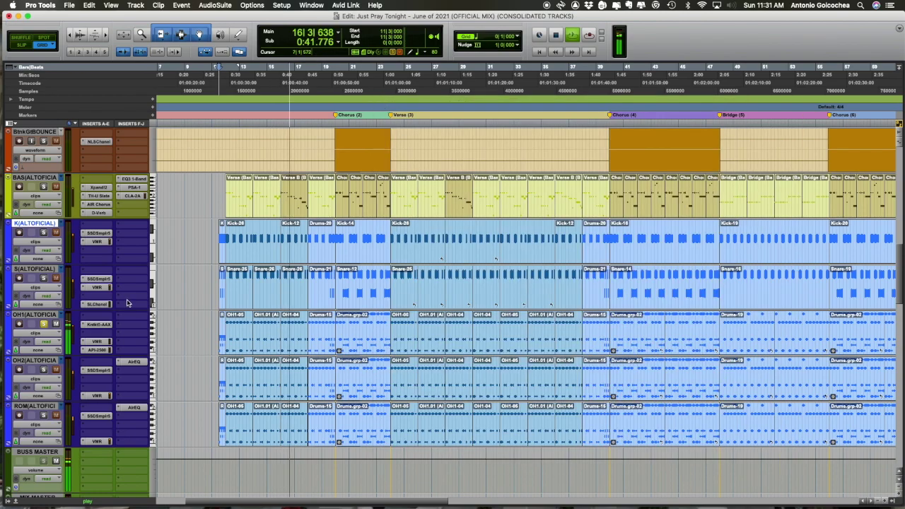
# View the OH1 track's API-2500 compressor and stop playback
pyautogui.click(98, 350)
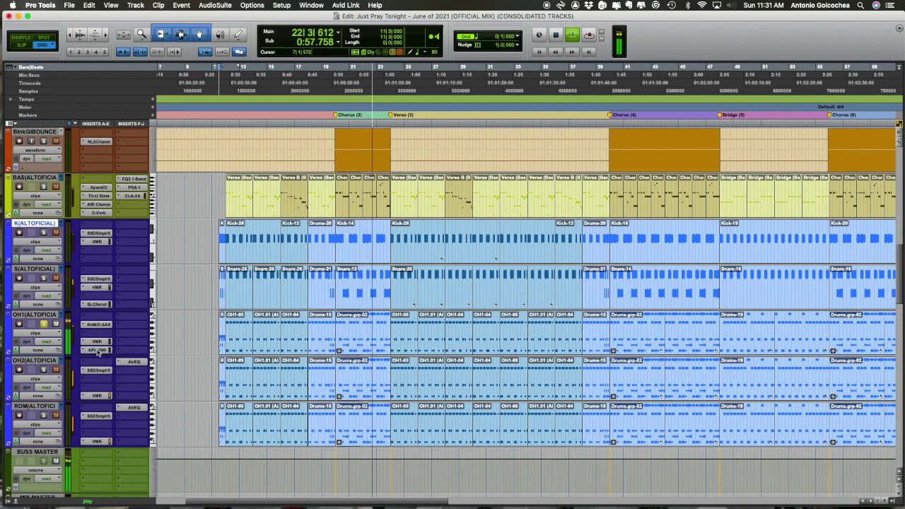
pyautogui.press('space')
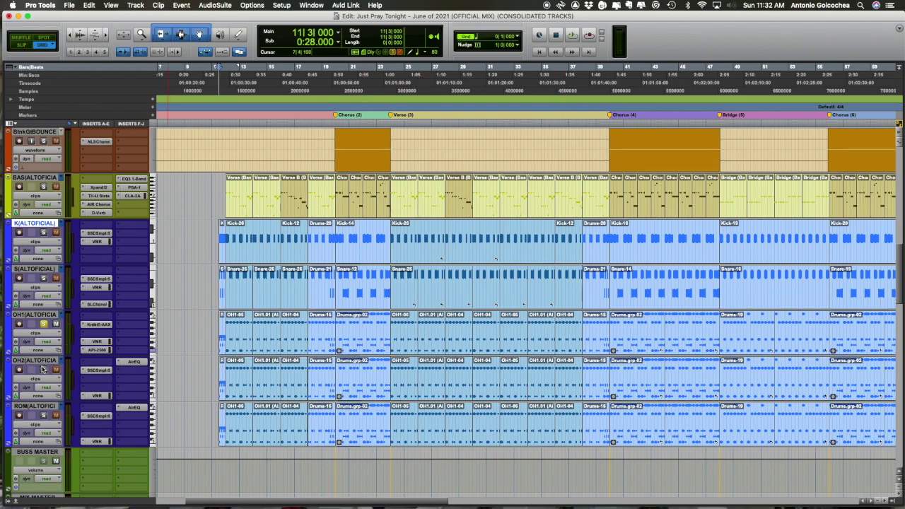
# Start playback, solo the OH2 overhead track, and view The Monster compressor settings in its VMR plug-in
pyautogui.press('space')
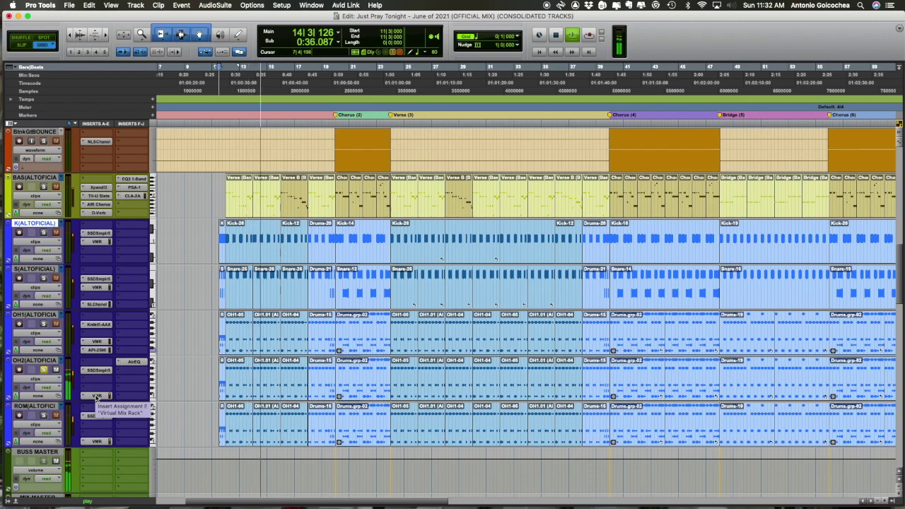
pyautogui.click(97, 396)
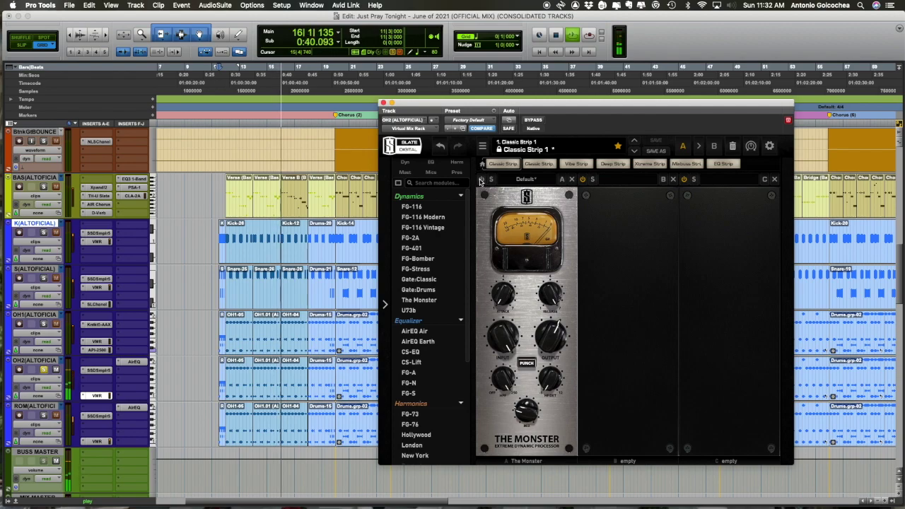
pyautogui.click(383, 103)
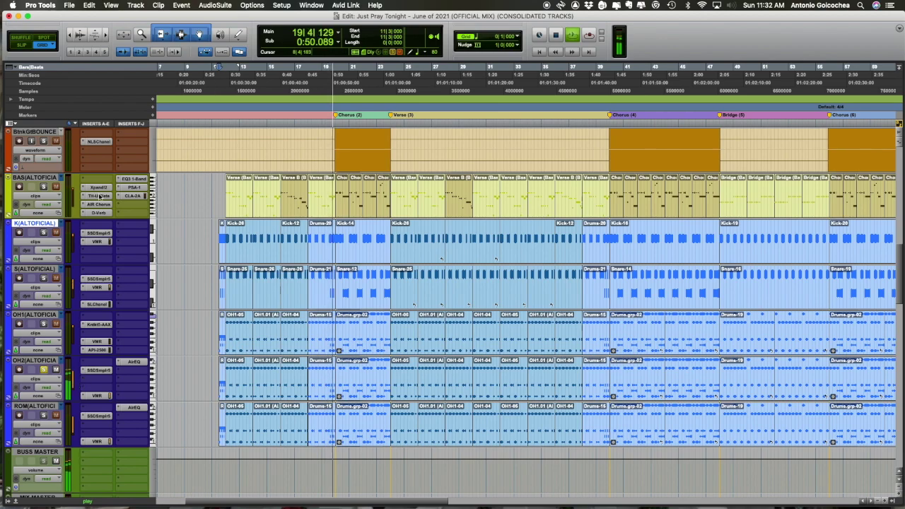
# Show the I/O column beside the track inserts in the Edit window, keeping the Instrument column hidden
pyautogui.click(12, 124)
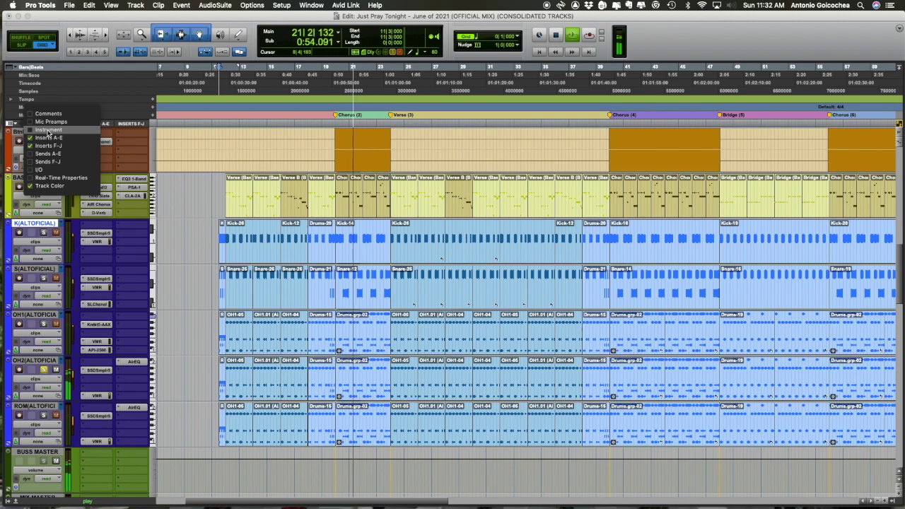
pyautogui.click(47, 130)
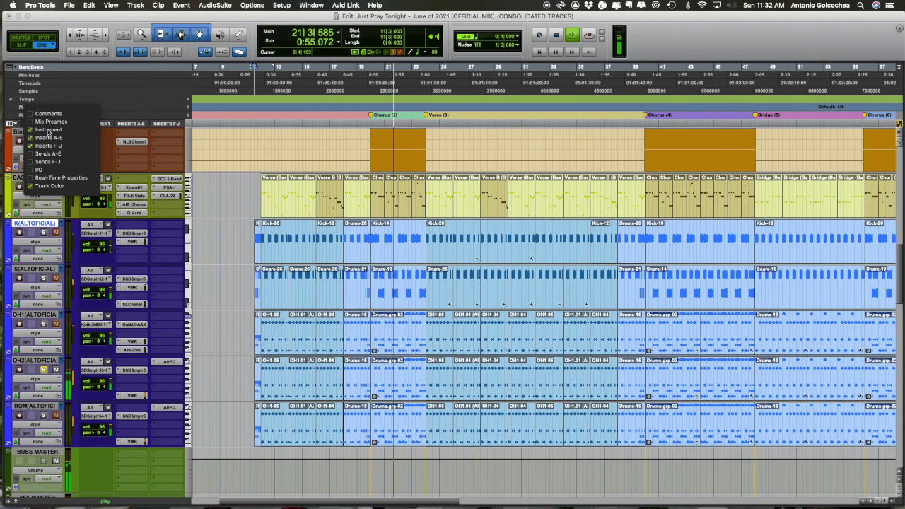
pyautogui.click(58, 171)
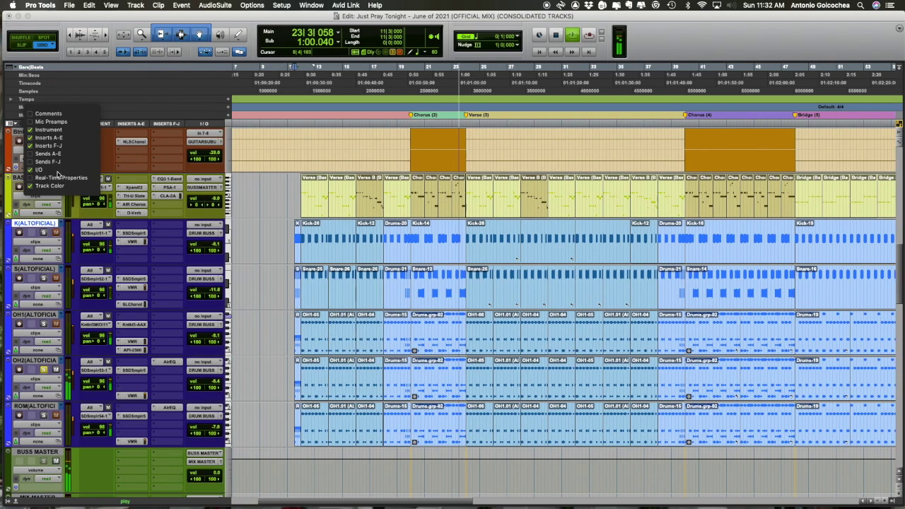
pyautogui.click(213, 370)
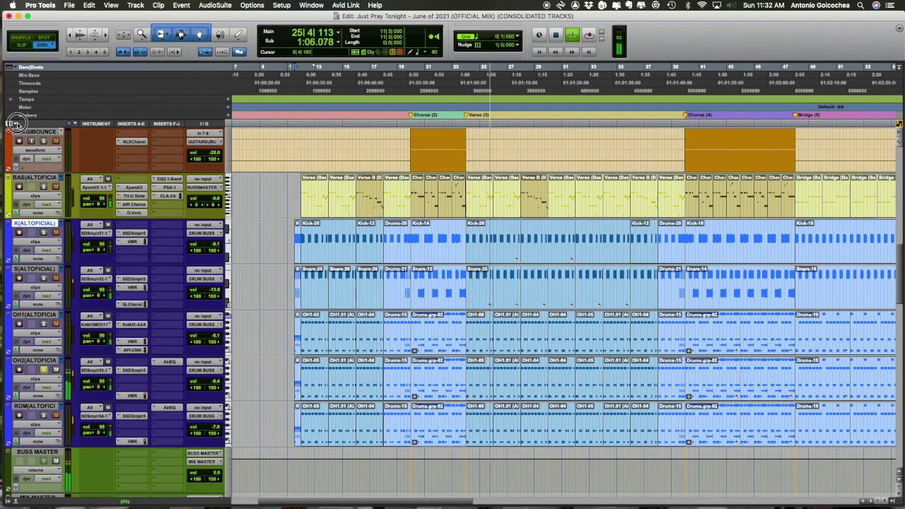
pyautogui.click(15, 123)
pyautogui.click(44, 130)
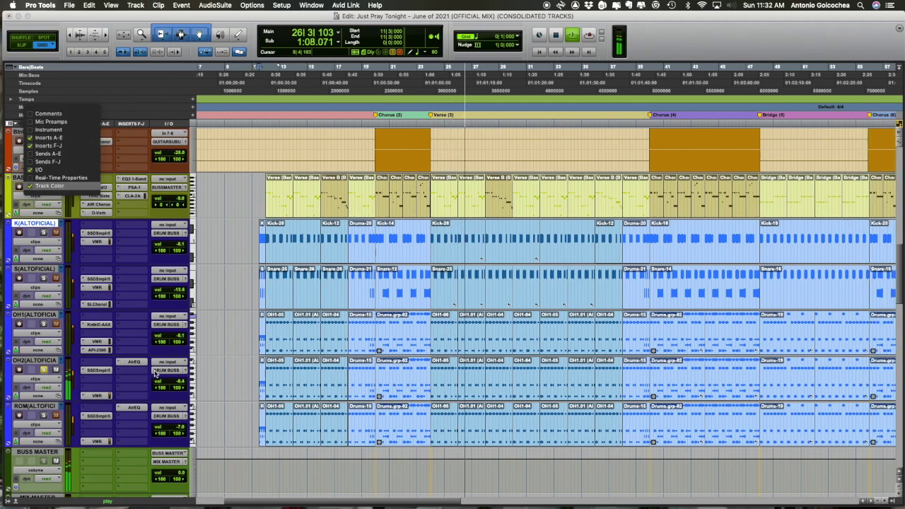
pyautogui.press('Escape')
# Open the OH2 track's output fader window, compare its VMR bypassed and active with the solo off, and stop playback
pyautogui.click(185, 370)
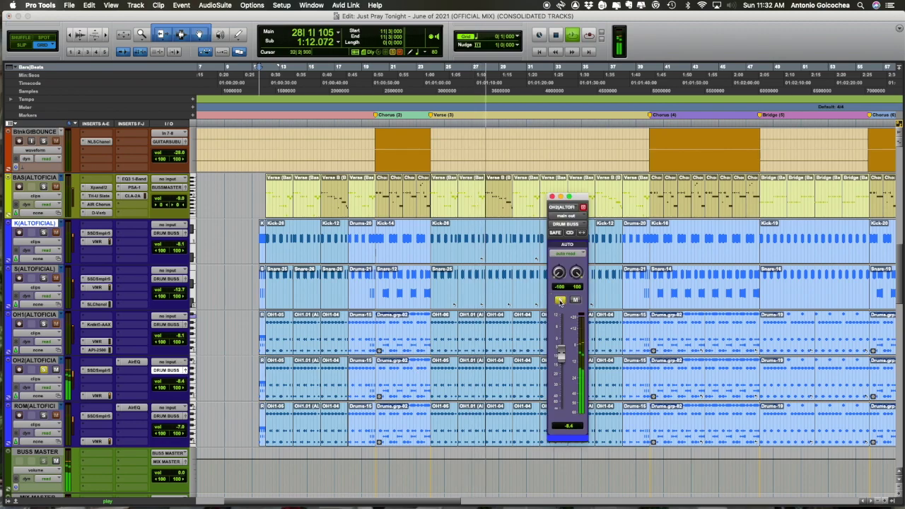
pyautogui.click(95, 394)
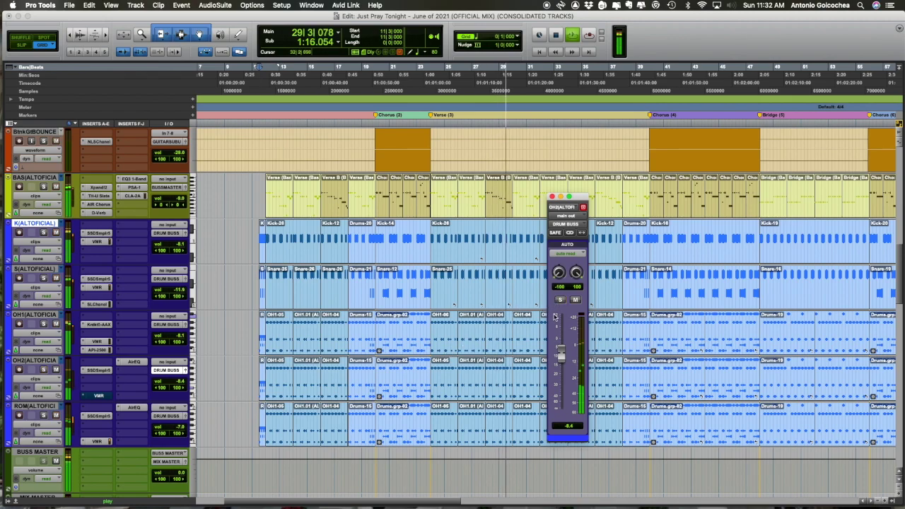
pyautogui.moveTo(560, 353)
pyautogui.mouseDown()
pyautogui.moveTo(571, 298)
pyautogui.moveTo(577, 329)
pyautogui.moveTo(553, 338)
pyautogui.mouseUp()
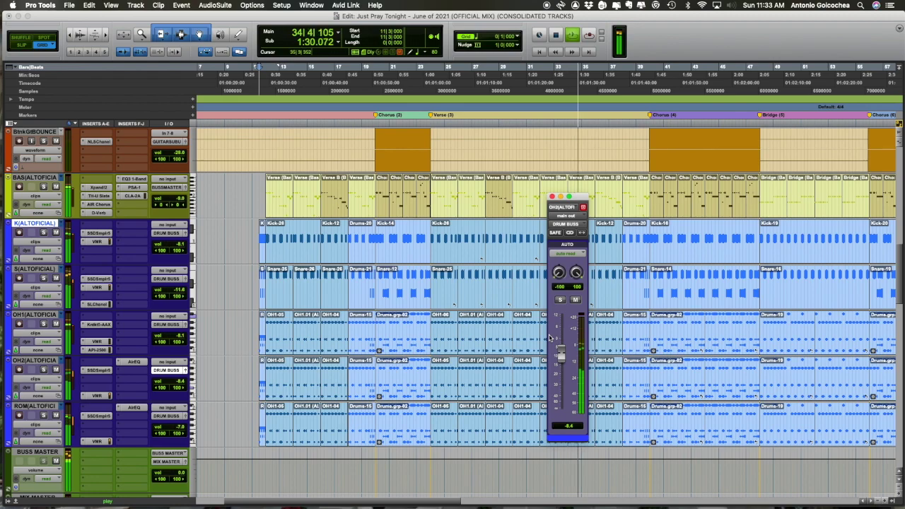
pyautogui.press('space')
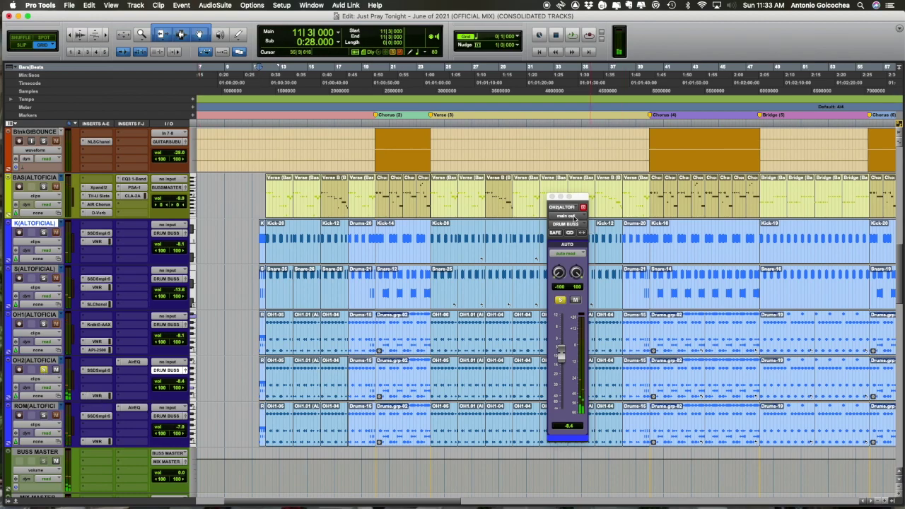
# Place the OH2 output window next to the track controls, then view the track's VMR settings again and close the plug-in
pyautogui.moveTo(576, 198); pyautogui.dragTo(247, 216)
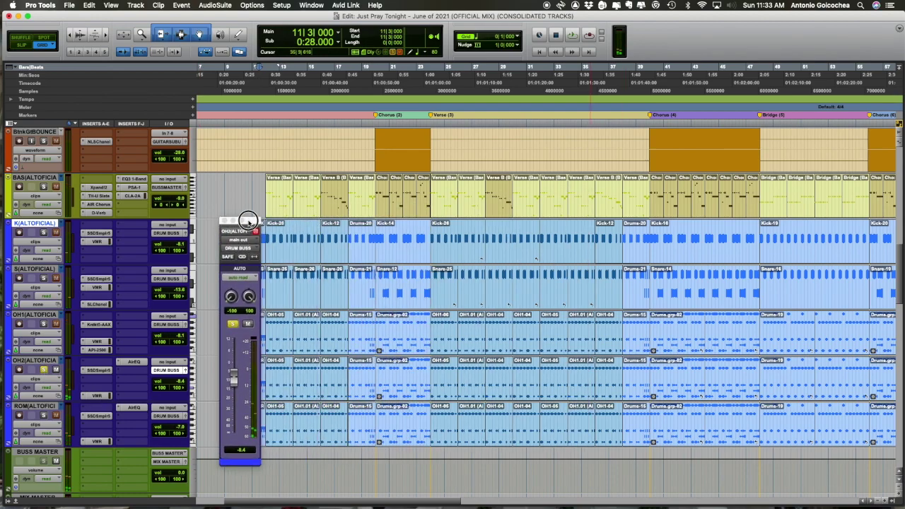
pyautogui.click(98, 396)
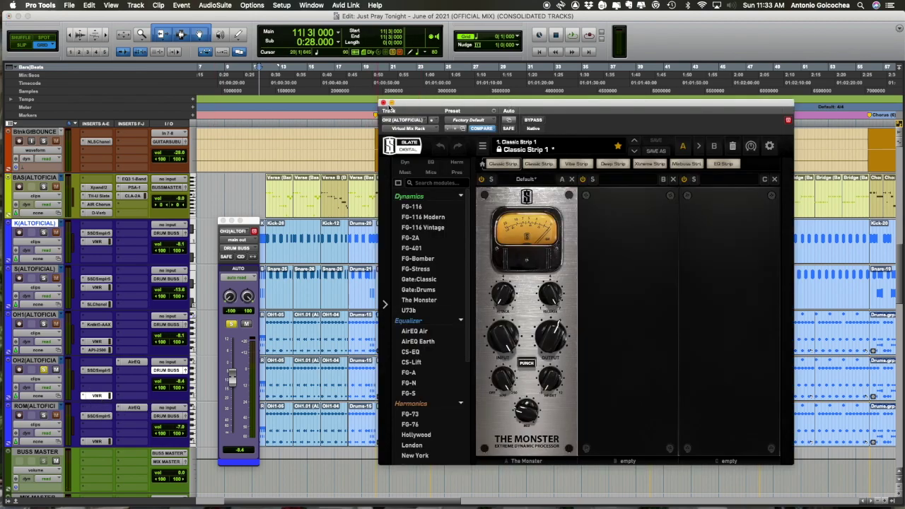
pyautogui.click(384, 104)
# Play the OH2 track with its VMR bypassed and the fader raised to match levels, and restore the original fader level
pyautogui.press('space')
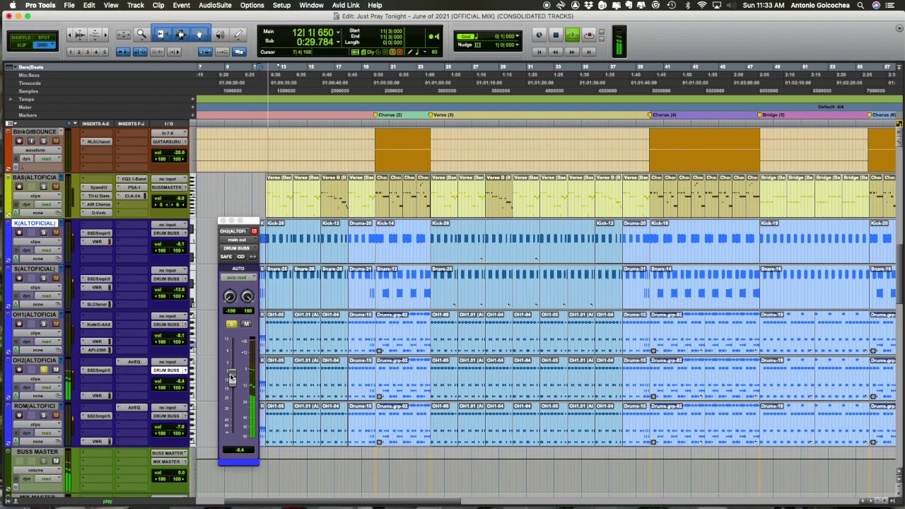
pyautogui.keyDown('super'); pyautogui.click(99, 395); pyautogui.keyUp('super')
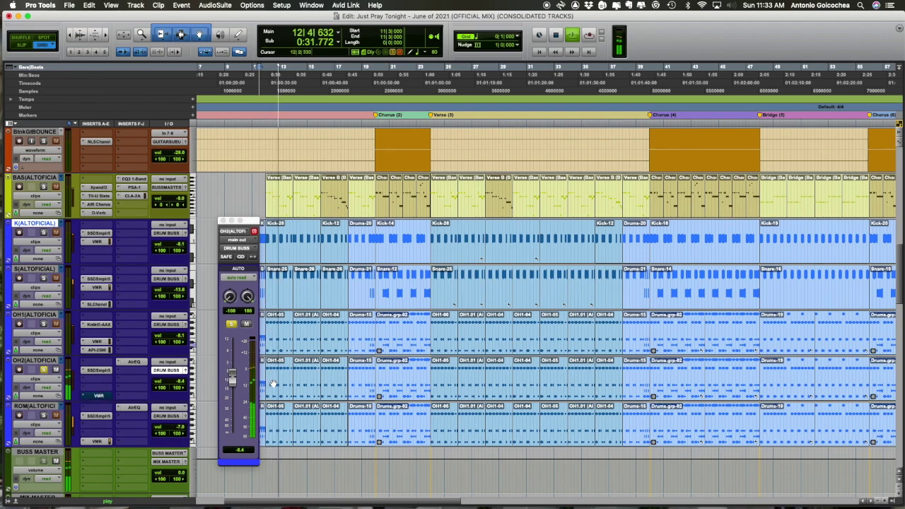
pyautogui.moveTo(238, 384); pyautogui.dragTo(235, 354)
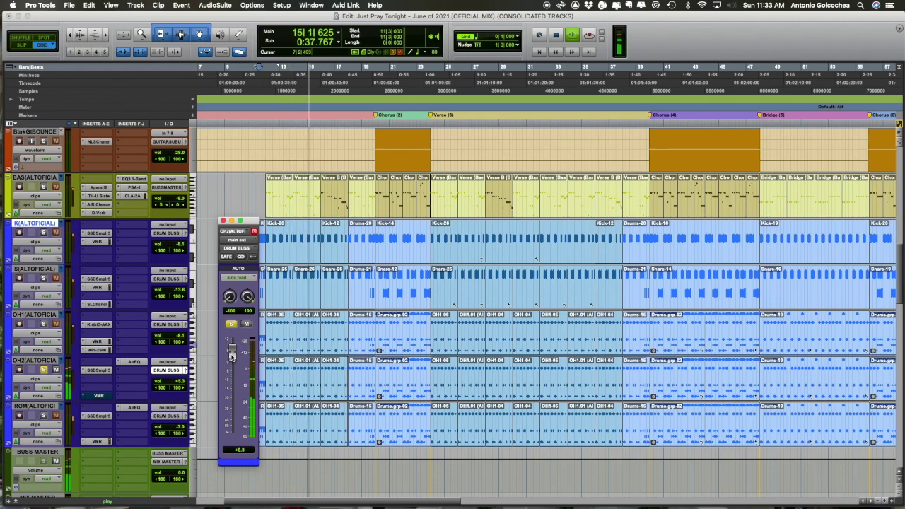
pyautogui.press('super+z')
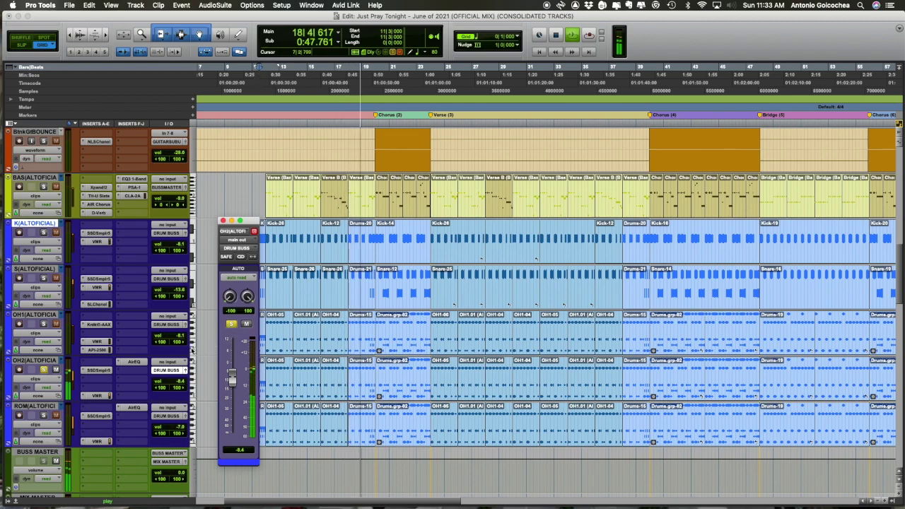
# Check the OH2 track's AirEQ, dismiss the CPU power error, and close the track's output window
pyautogui.click(141, 363)
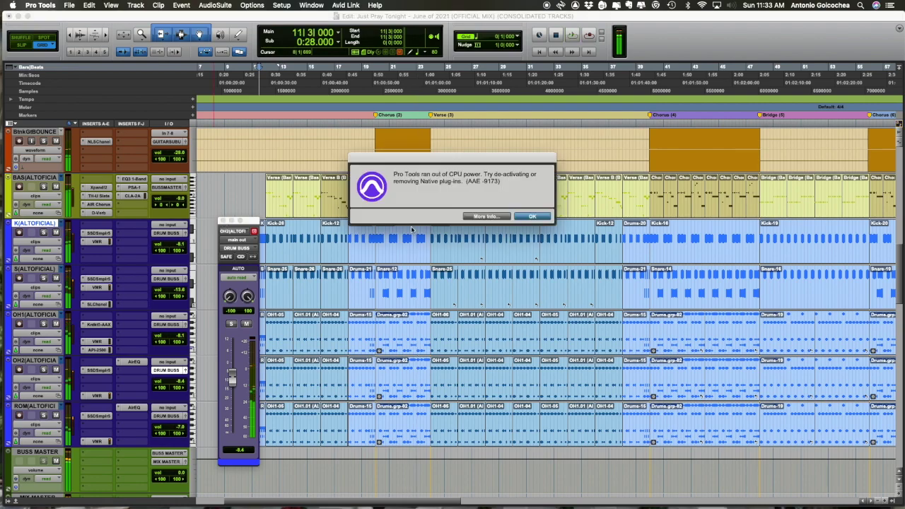
pyautogui.click(534, 216)
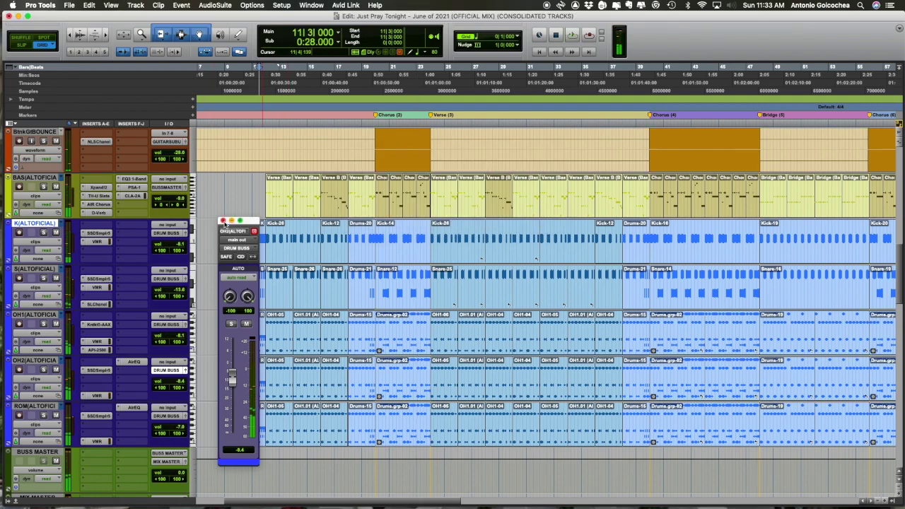
pyautogui.click(222, 222)
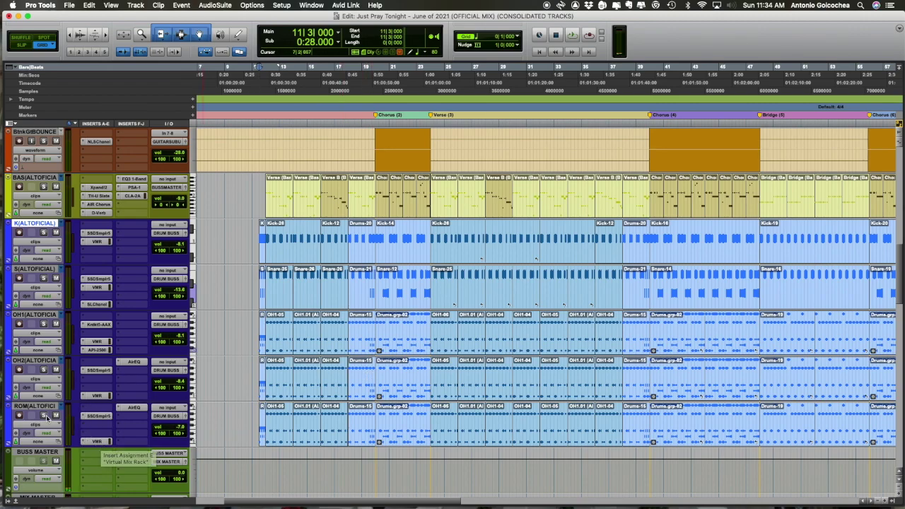
# Review the ROM room track's VMR and AirEQ plug-in settings, closing each plug-in after viewing it
pyautogui.click(95, 441)
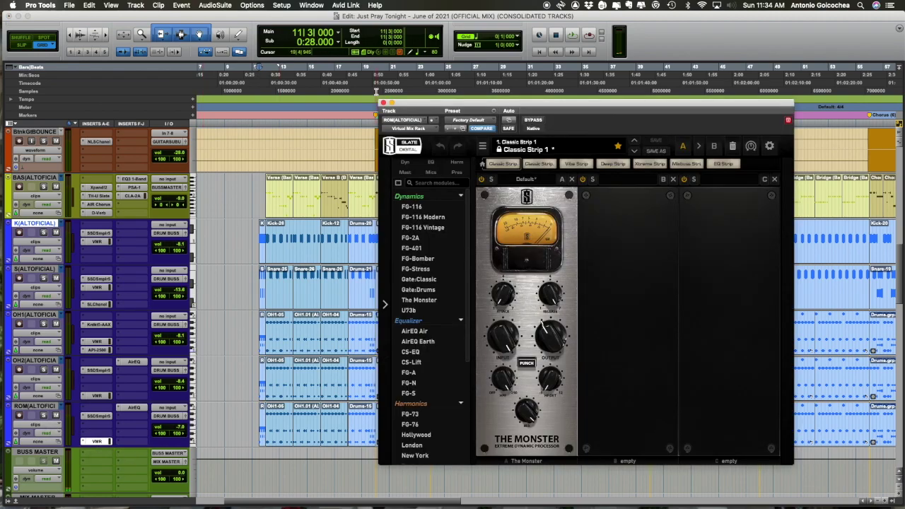
pyautogui.moveTo(387, 104); pyautogui.dragTo(233, 101)
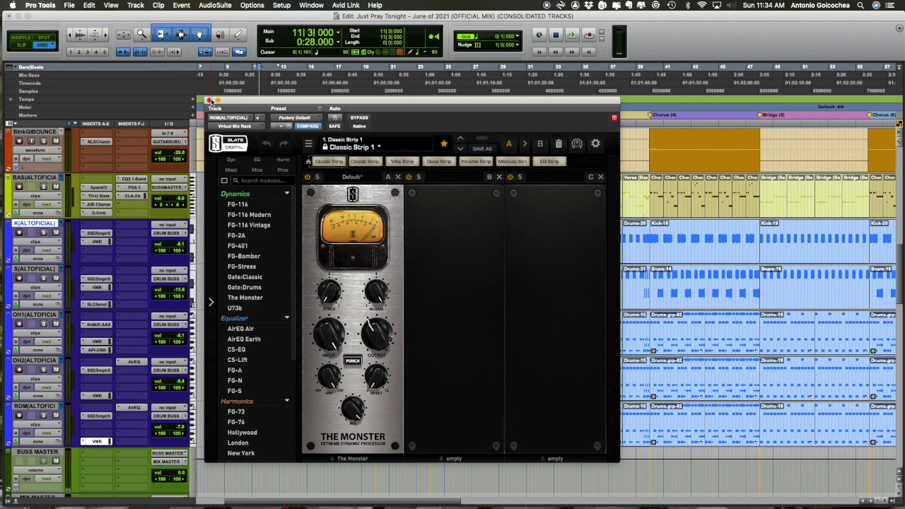
pyautogui.click(209, 100)
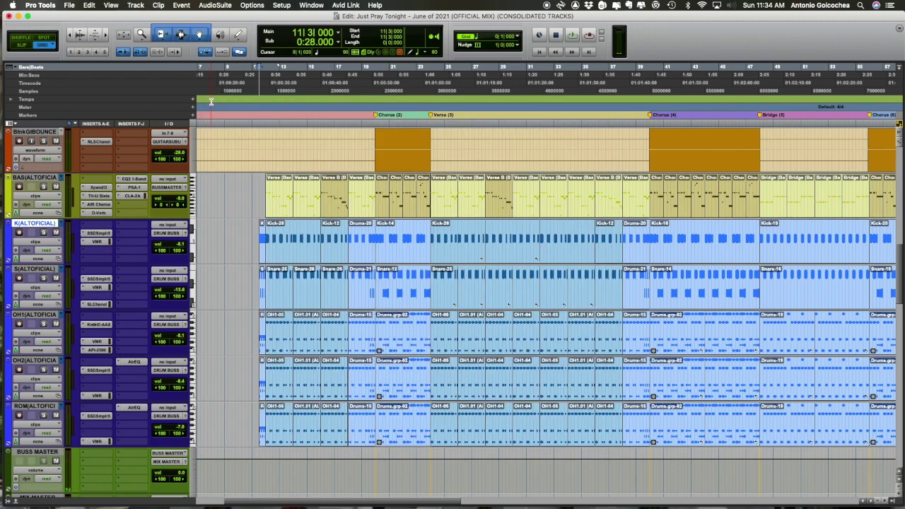
pyautogui.click(134, 408)
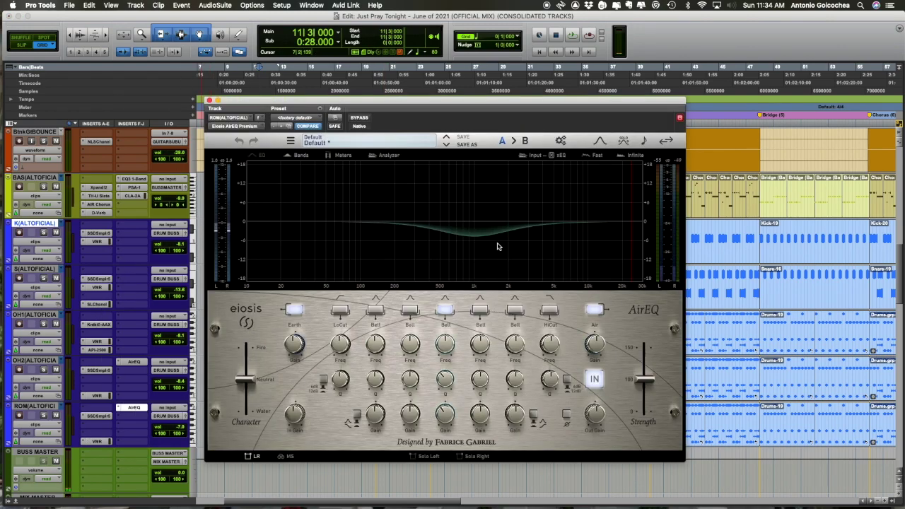
pyautogui.click(209, 100)
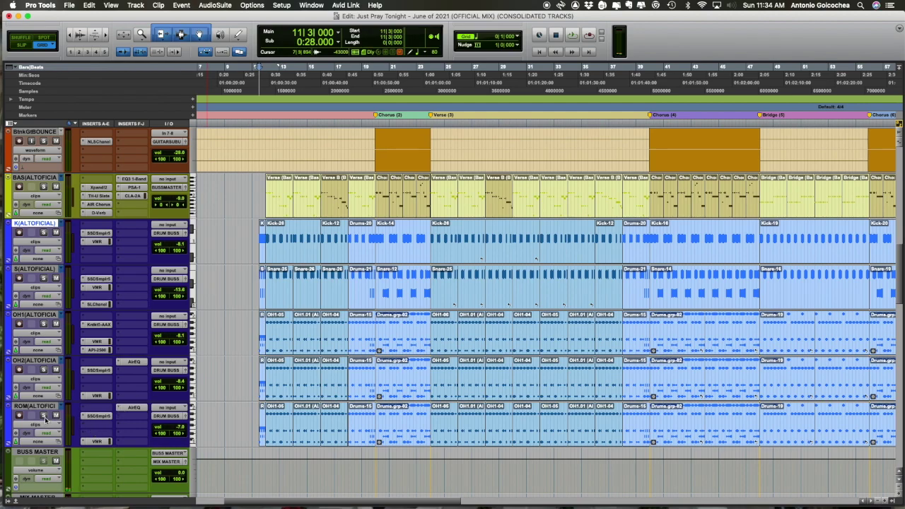
# Solo the ROM track and compare its VMR bypassed and active during playback, using the output fader to match levels
pyautogui.press('space')
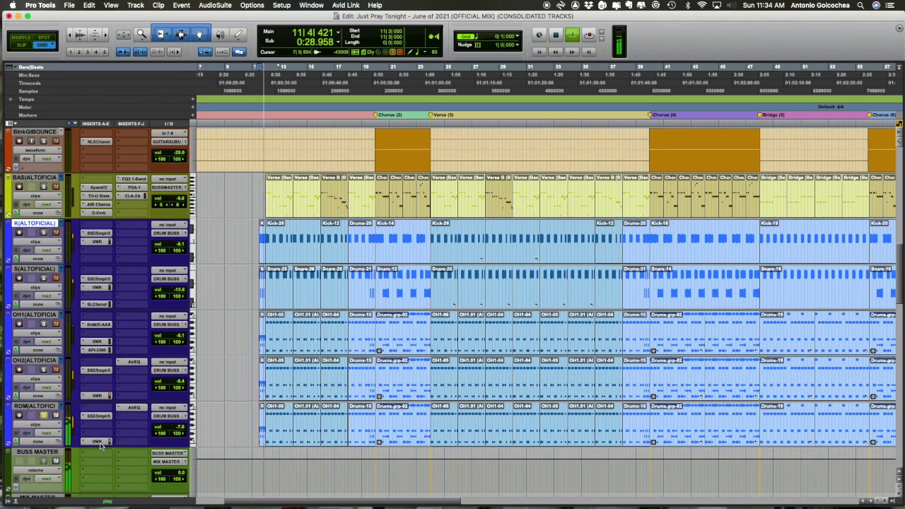
pyautogui.click(100, 442)
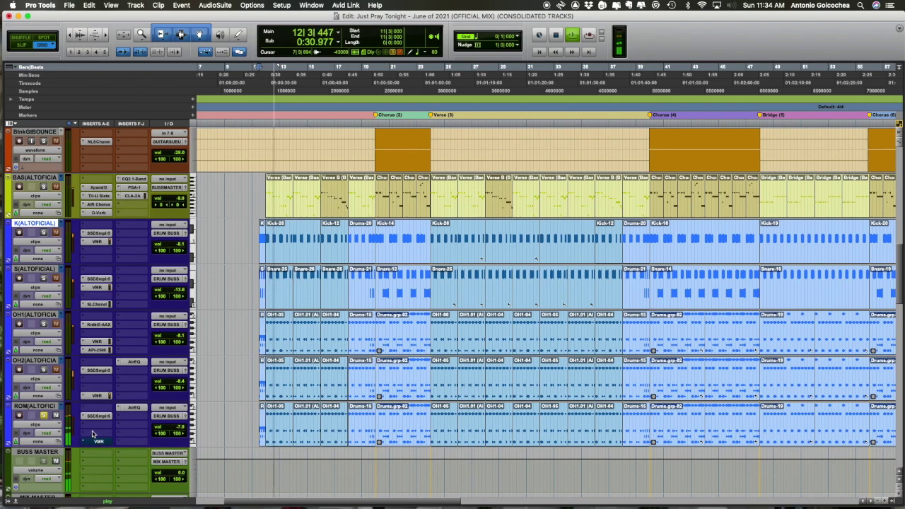
pyautogui.click(187, 419)
pyautogui.moveTo(231, 375); pyautogui.dragTo(236, 334)
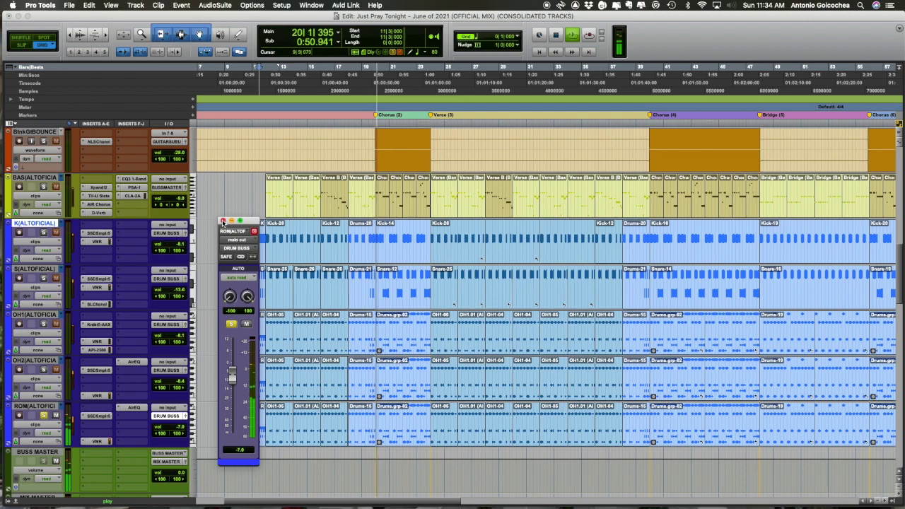
pyautogui.press('space')
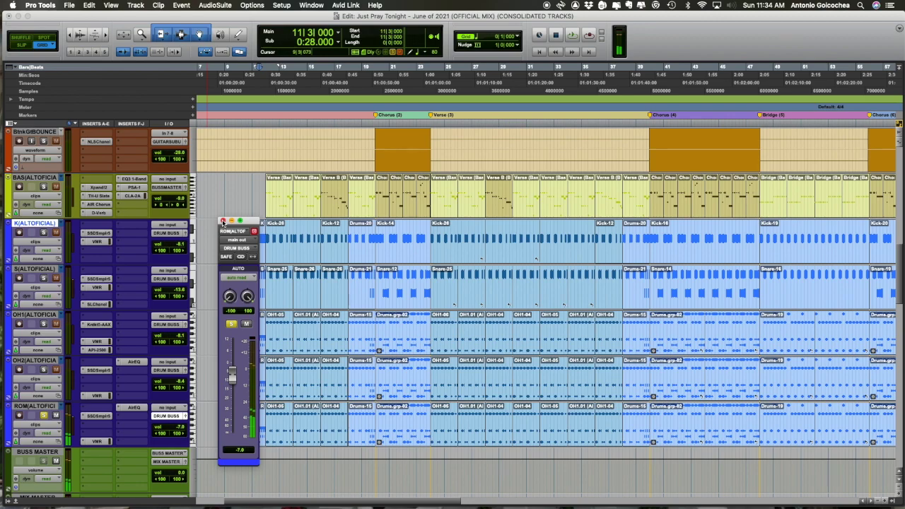
pyautogui.click(222, 221)
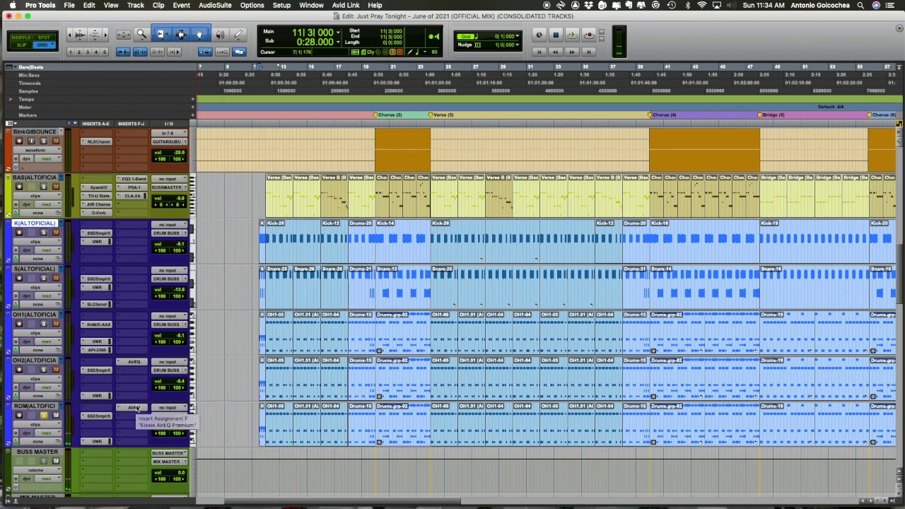
# Compare the ROM track's AirEQ bypassed and active during playback, and view its EQ curve once playback is stopped
pyautogui.press('space')
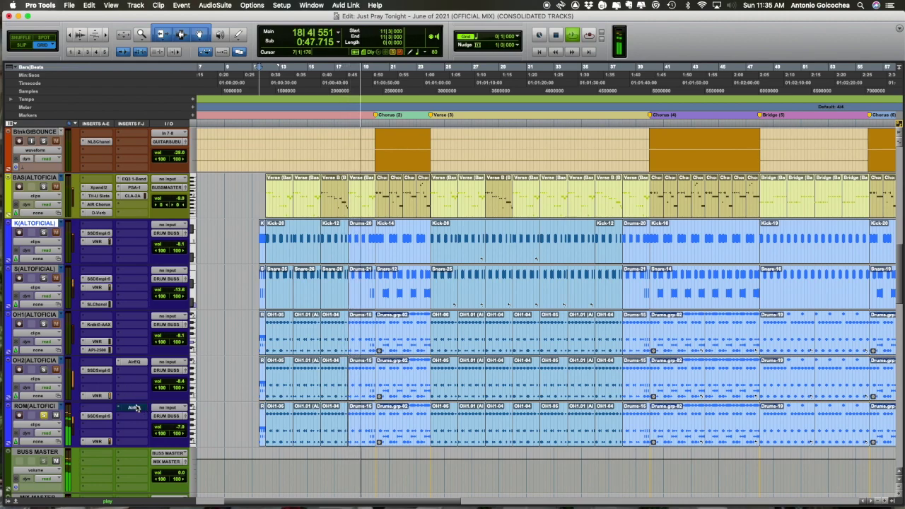
pyautogui.press('space')
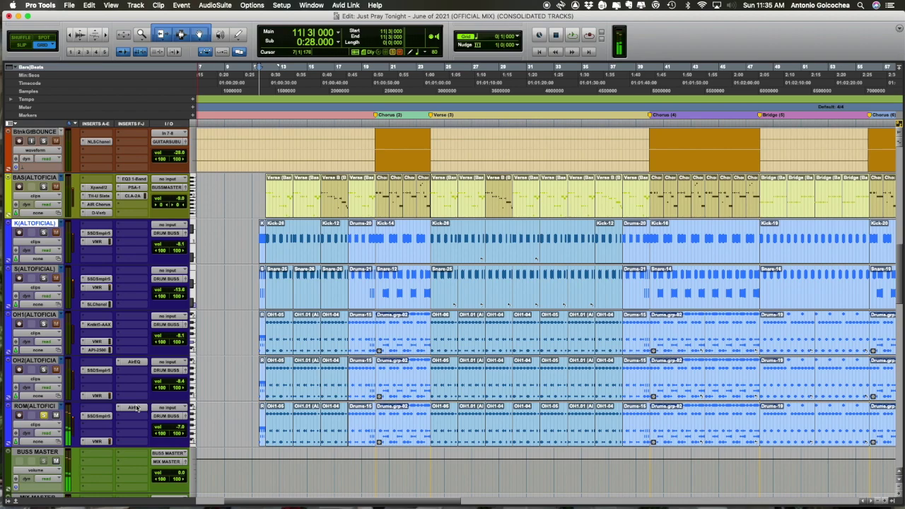
pyautogui.click(134, 408)
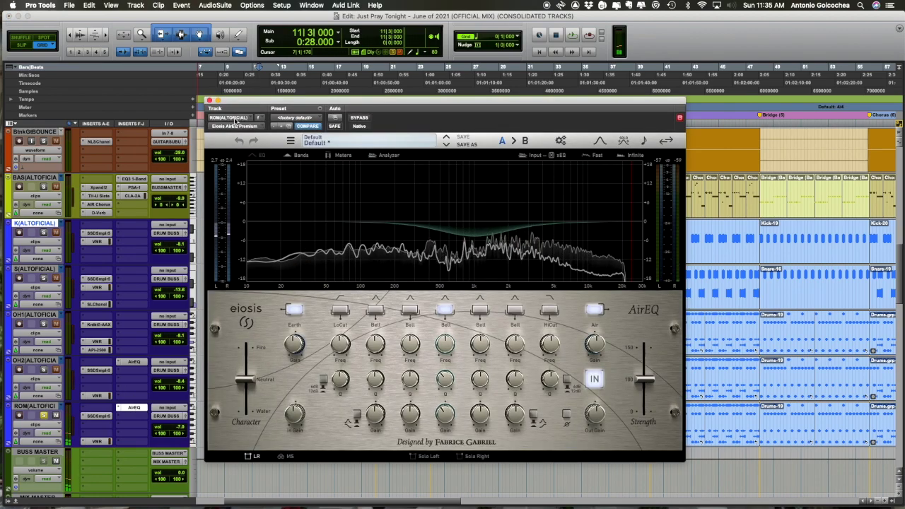
pyautogui.click(210, 100)
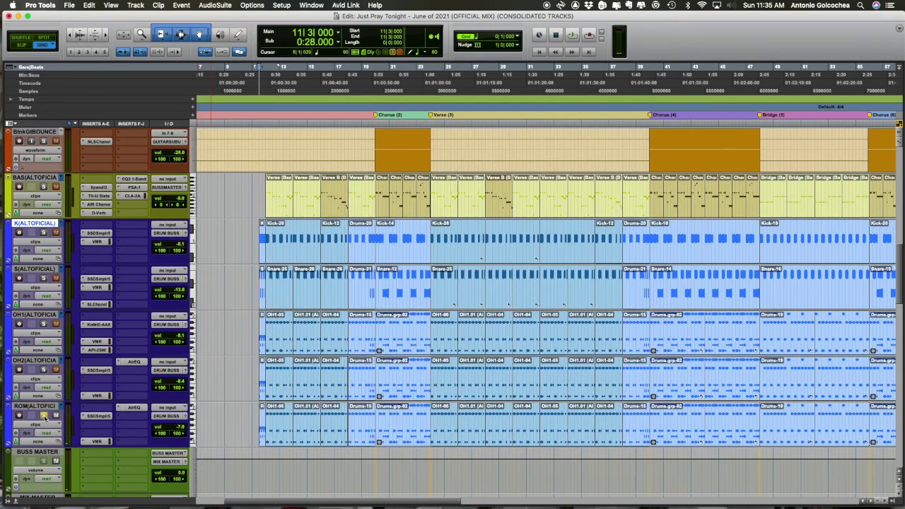
# Play the full mix, view the ROM track's VMR, open its output window, and dismiss the CPU power error before closing the plug-in
pyautogui.press('space')
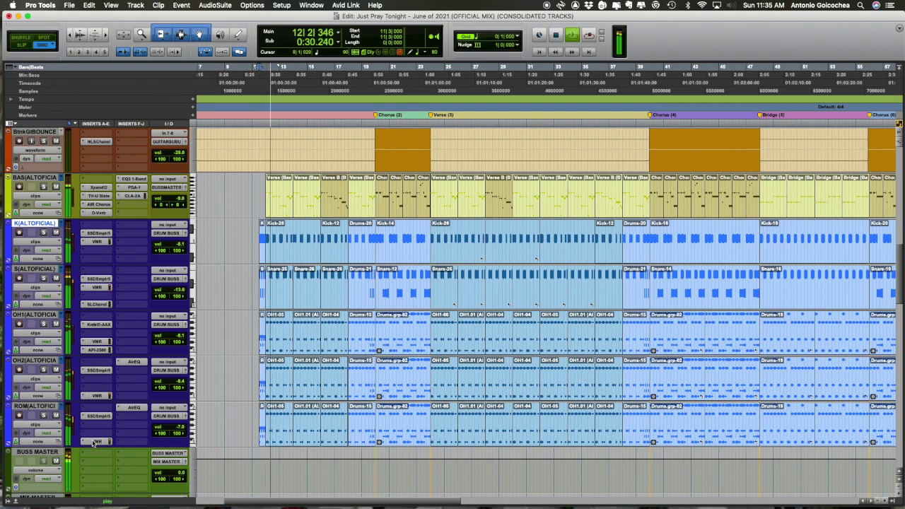
pyautogui.click(95, 441)
pyautogui.moveTo(330, 107); pyautogui.dragTo(444, 125)
pyautogui.click(182, 417)
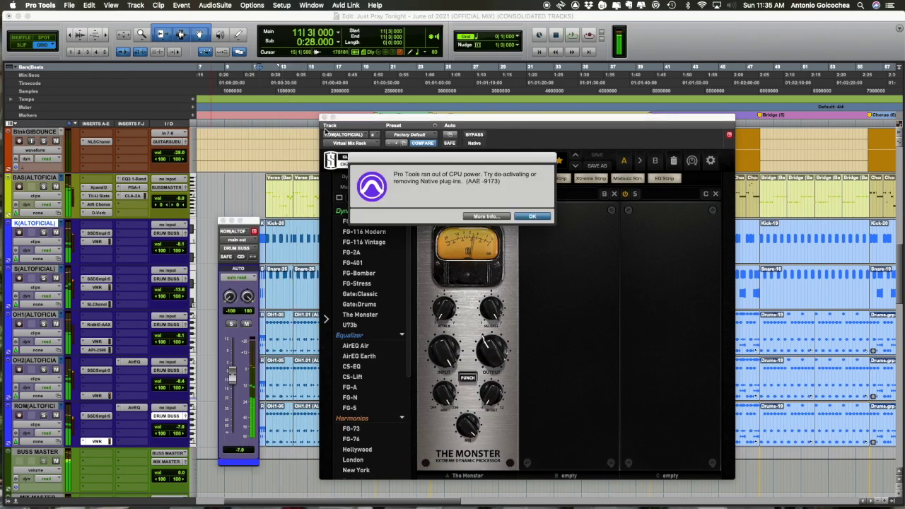
pyautogui.click(529, 217)
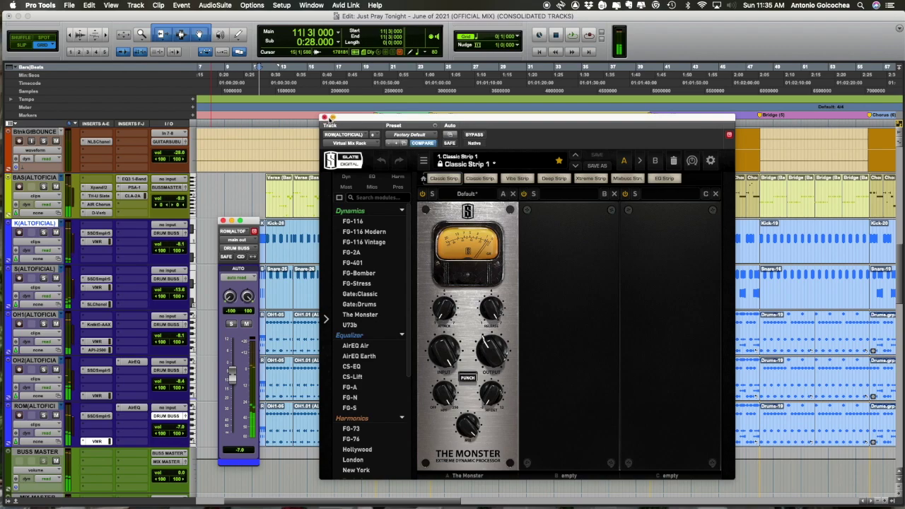
pyautogui.click(324, 118)
# Play the mix with the ROM track's VMR bypassed, raising its output fader to +3.3 to match levels
pyautogui.press('space')
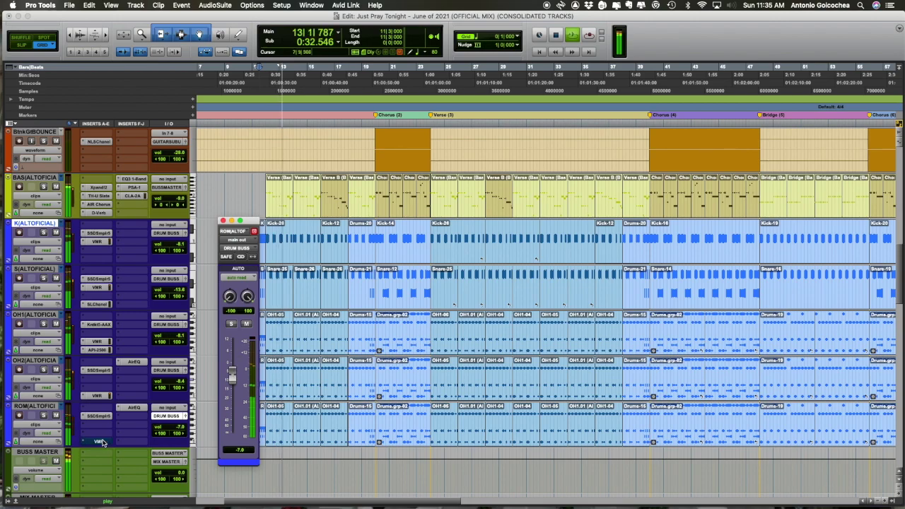
pyautogui.moveTo(232, 374)
pyautogui.mouseDown()
pyautogui.moveTo(239, 342)
pyautogui.moveTo(241, 358)
pyautogui.mouseUp()
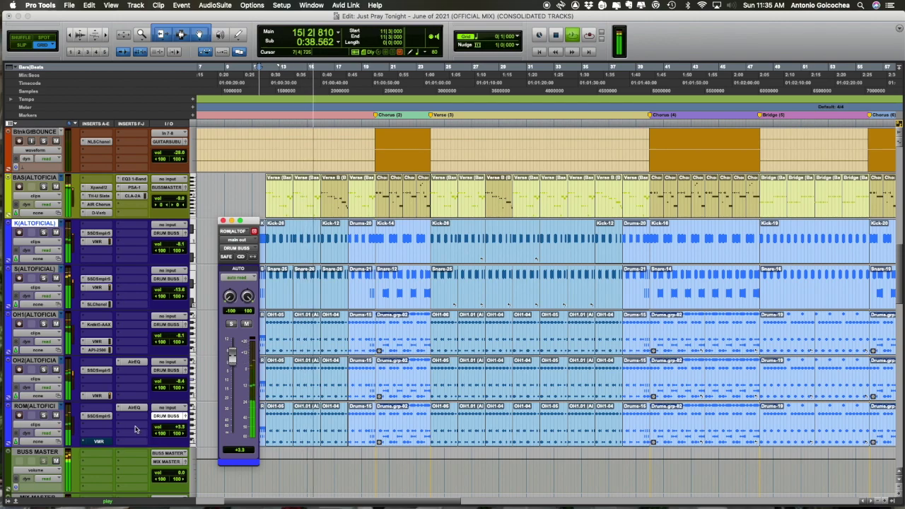
pyautogui.press('space')
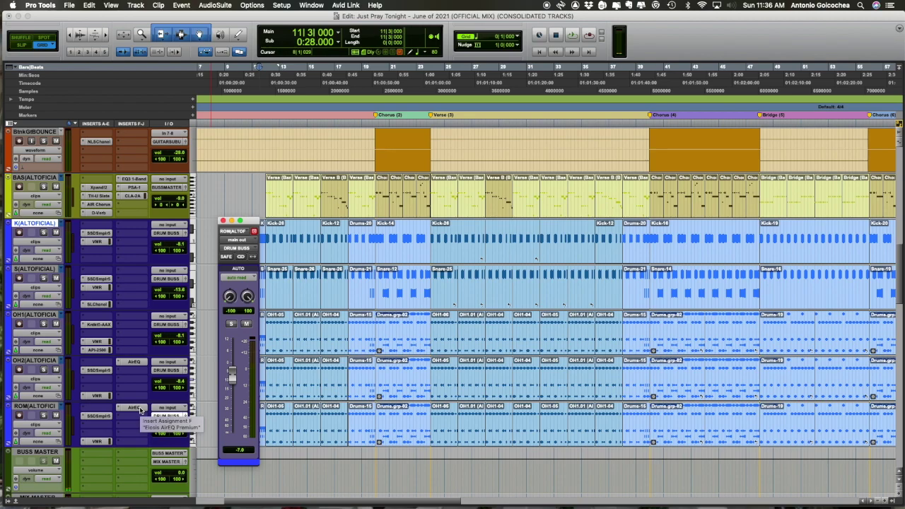
# Compare the ROM track's AirEQ bypassed and active within the full mix, adjusting the output fader to match levels during playback
pyautogui.press('space')
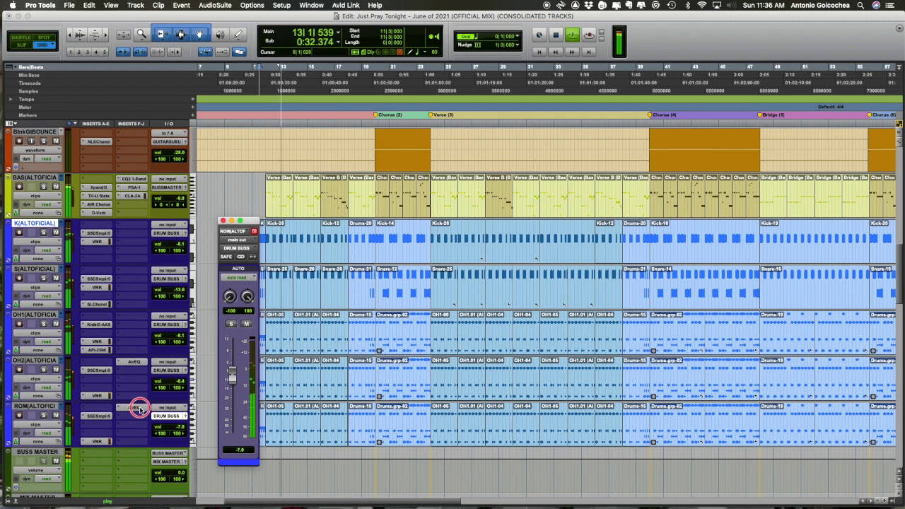
pyautogui.moveTo(234, 379); pyautogui.dragTo(232, 362)
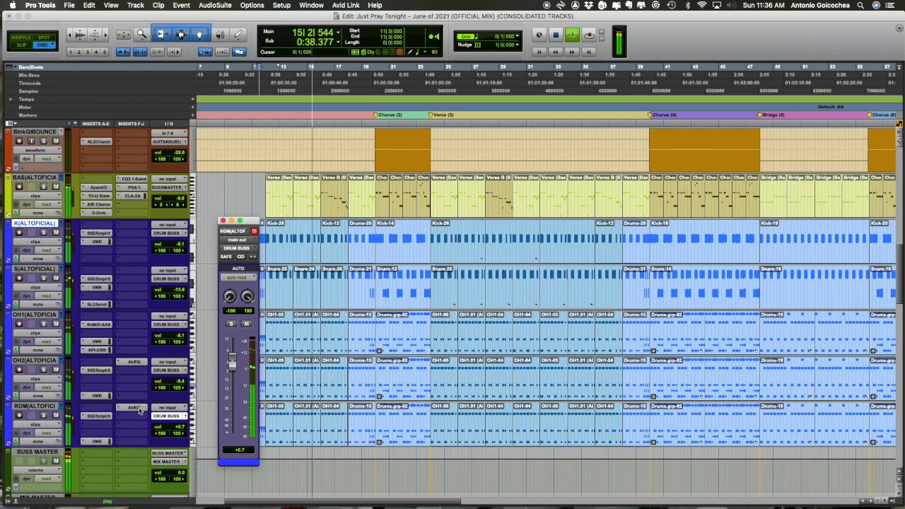
pyautogui.keyDown('super'); pyautogui.click(135, 407); pyautogui.keyUp('super')
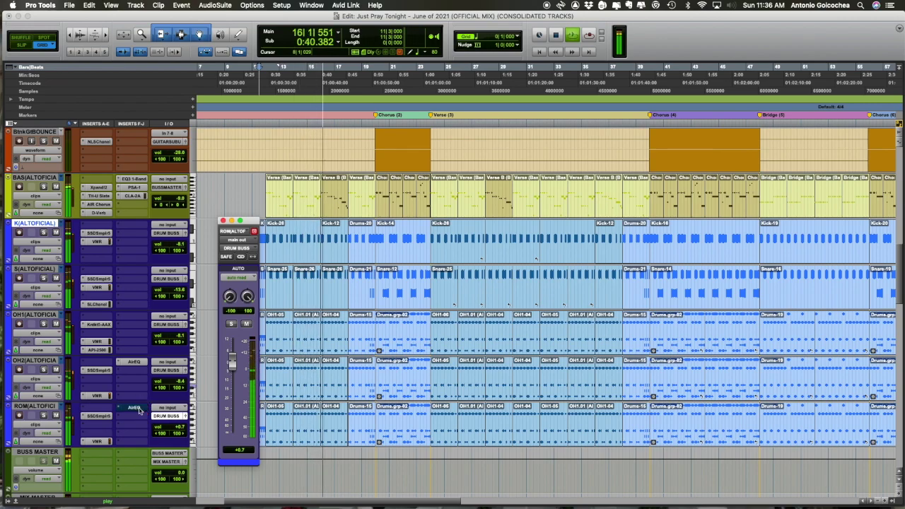
pyautogui.keyDown('super'); pyautogui.click(137, 409); pyautogui.keyUp('super')
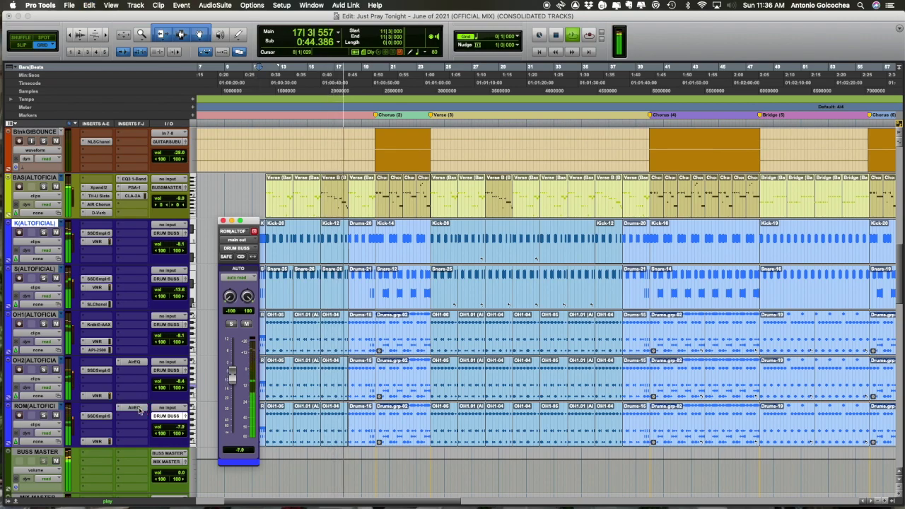
pyautogui.moveTo(232, 376); pyautogui.dragTo(234, 360)
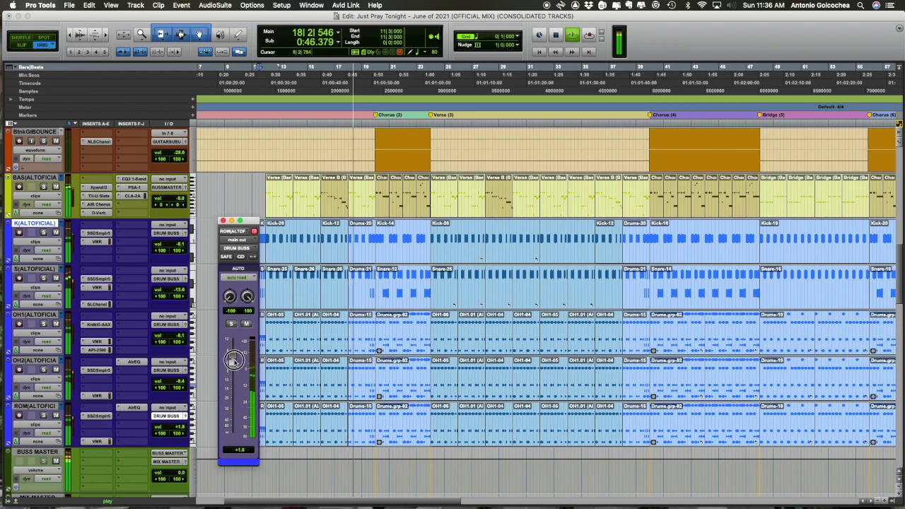
pyautogui.keyDown('super'); pyautogui.click(132, 408); pyautogui.keyUp('super')
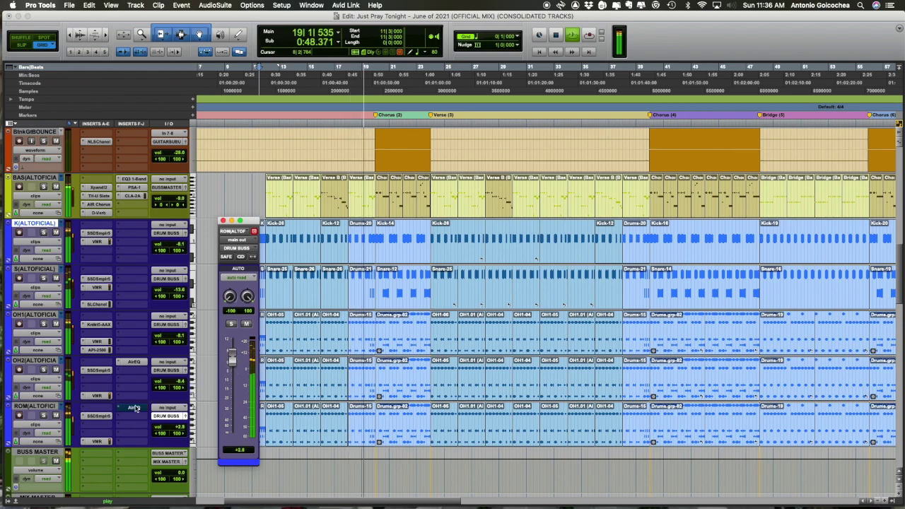
pyautogui.moveTo(233, 359); pyautogui.dragTo(235, 371)
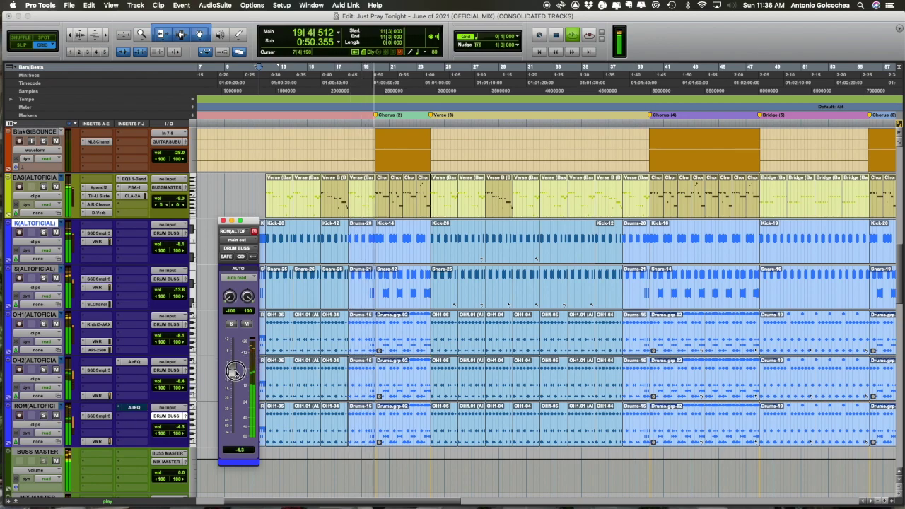
pyautogui.keyDown('super'); pyautogui.click(143, 409); pyautogui.keyUp('super')
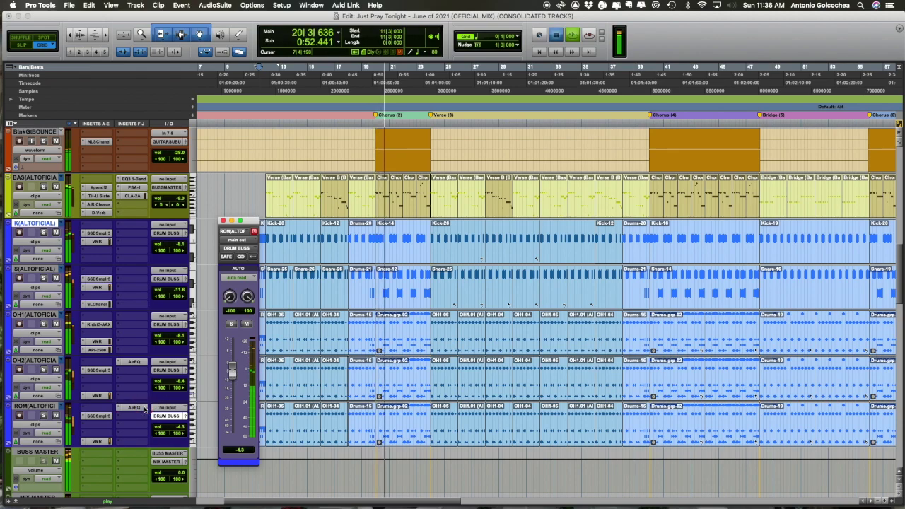
# Stop playback and close the ROM track's output window
pyautogui.press('space')
pyautogui.click(222, 220)
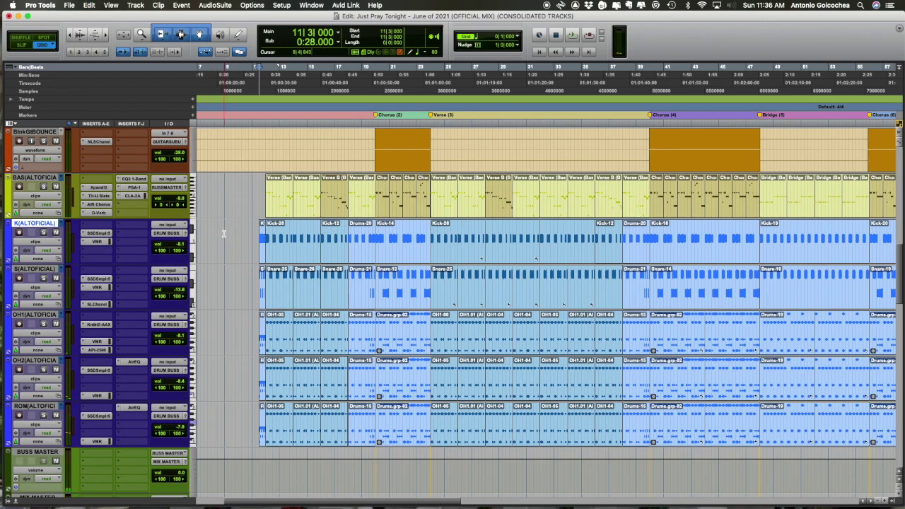
pyautogui.hscroll(-5, 228, 241)
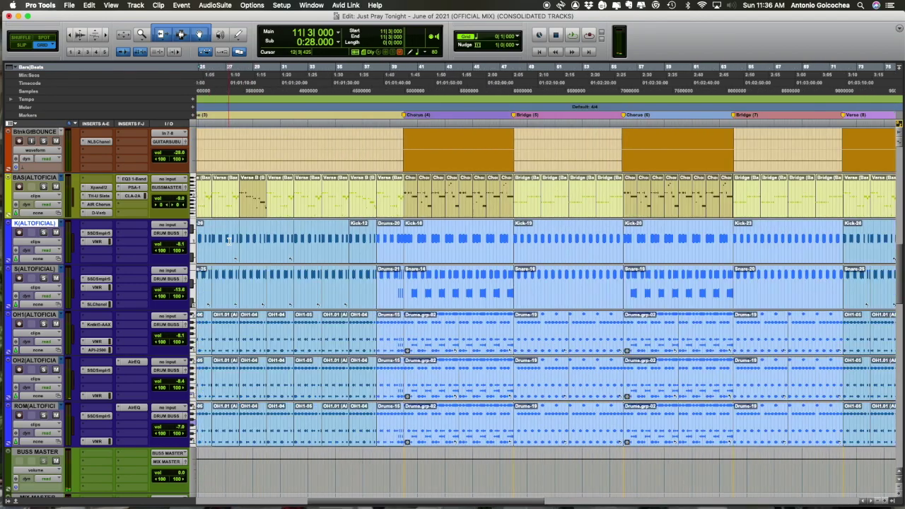